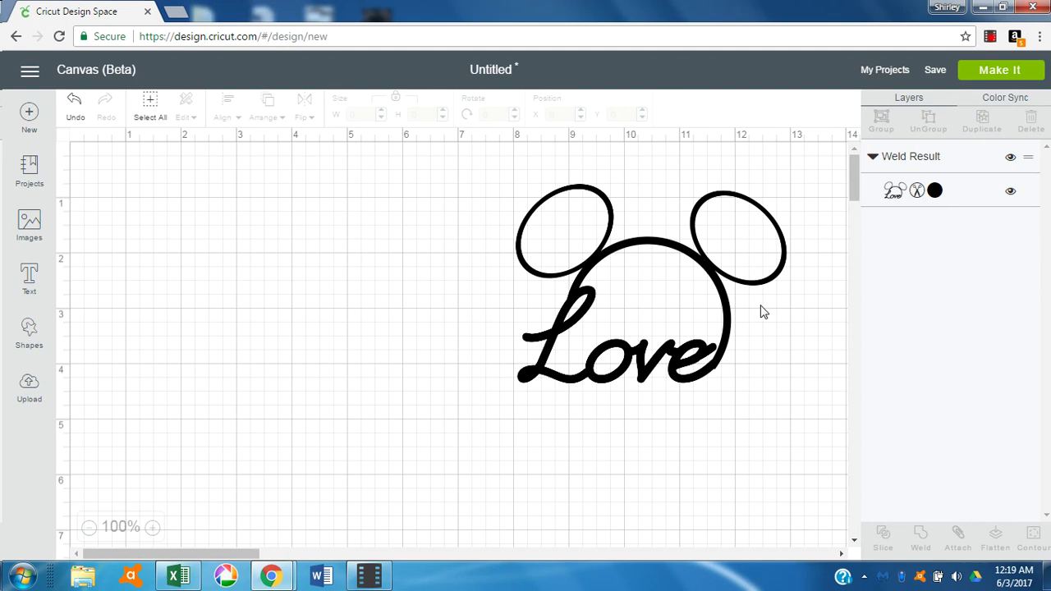
Drag the welded Mickey Love design right and down to about X 9.525, Y 0.995.
{"action": "left_click_drag", "start_coordinate": [688, 261], "coordinate": [717, 261]}
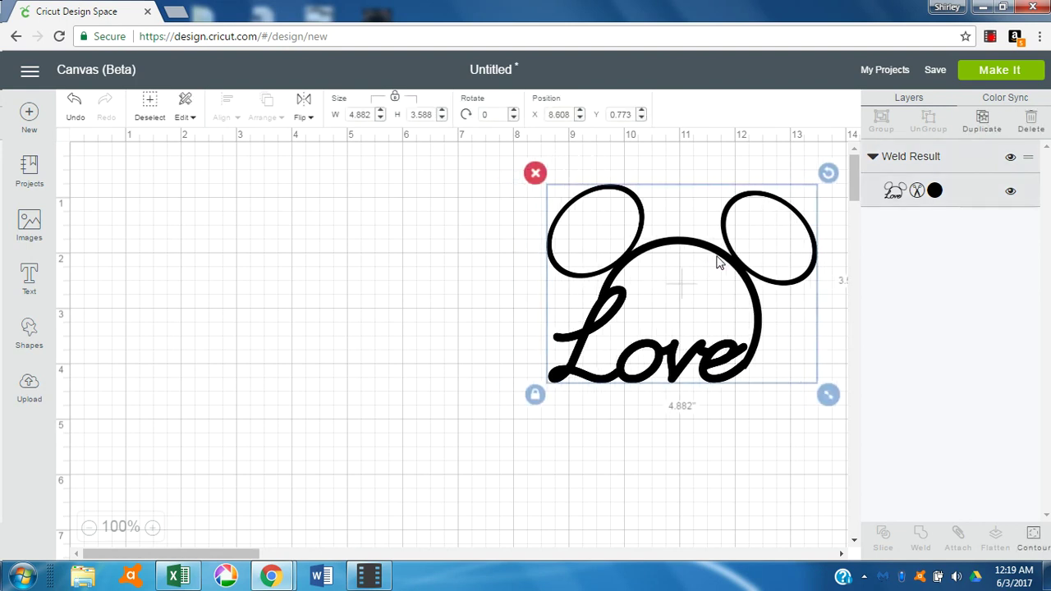
{"action": "left_click", "coordinate": [288, 331]}
{"action": "left_click", "coordinate": [679, 246]}
{"action": "left_click_drag", "start_coordinate": [680, 246], "coordinate": [731, 261]}
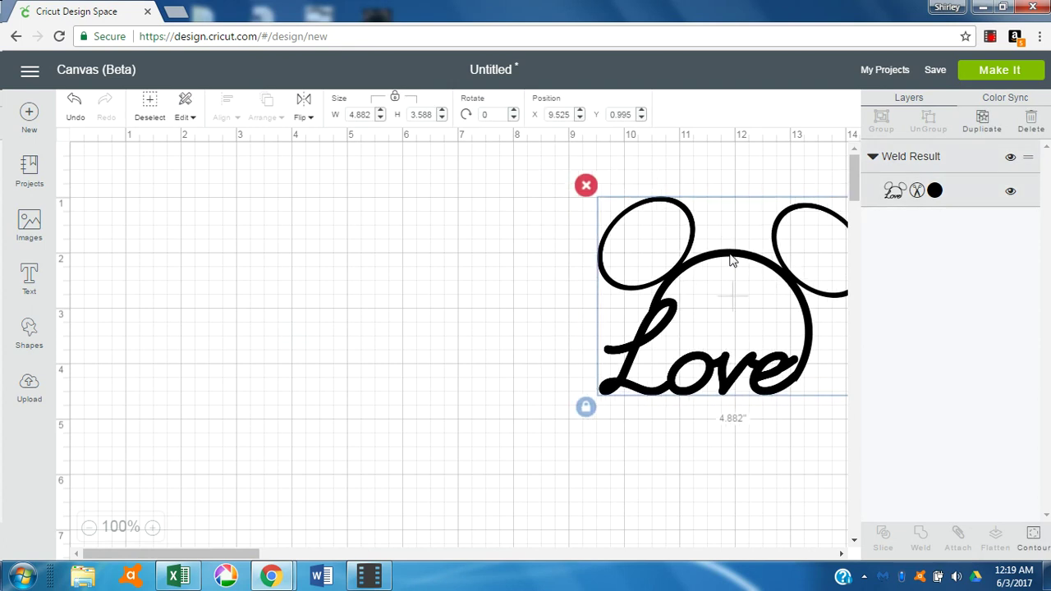
Insert two circles from Shapes, repositioning the first one on the canvas.
{"action": "left_click", "coordinate": [26, 336]}
{"action": "left_click", "coordinate": [146, 279]}
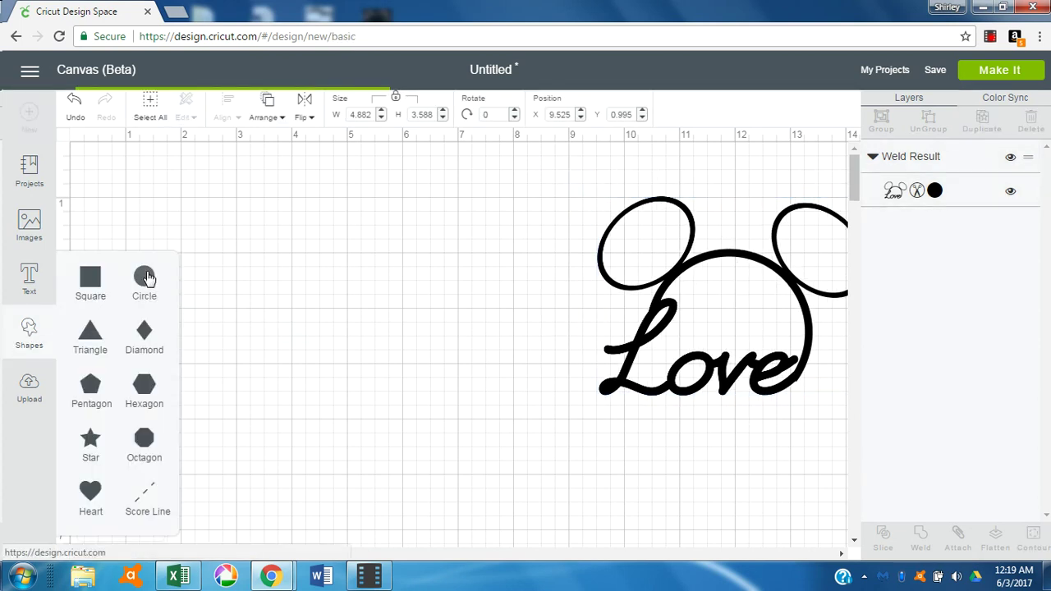
{"action": "left_click_drag", "start_coordinate": [318, 363], "coordinate": [345, 304]}
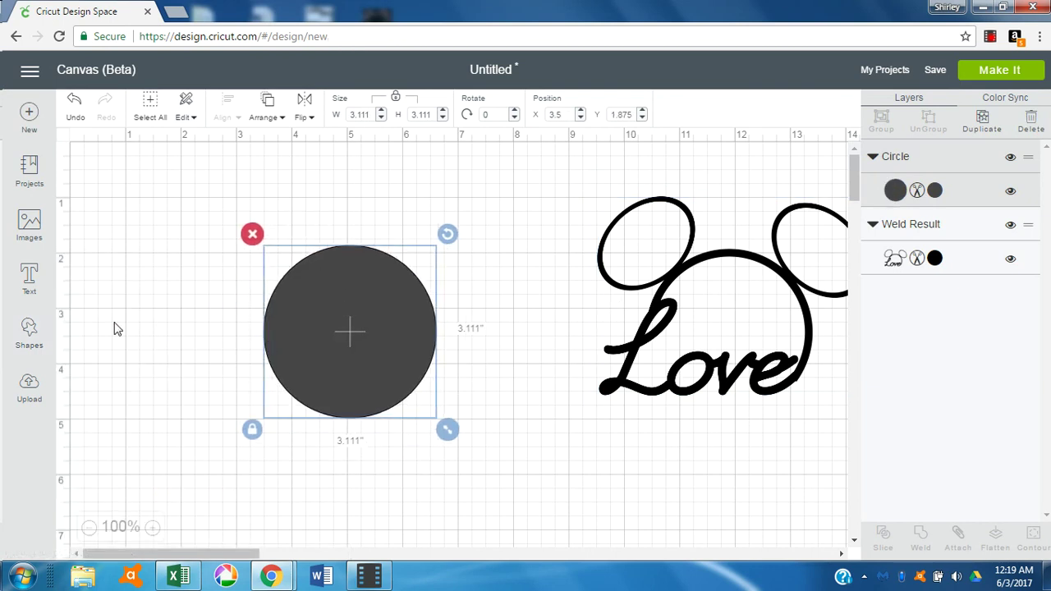
{"action": "left_click", "coordinate": [29, 329]}
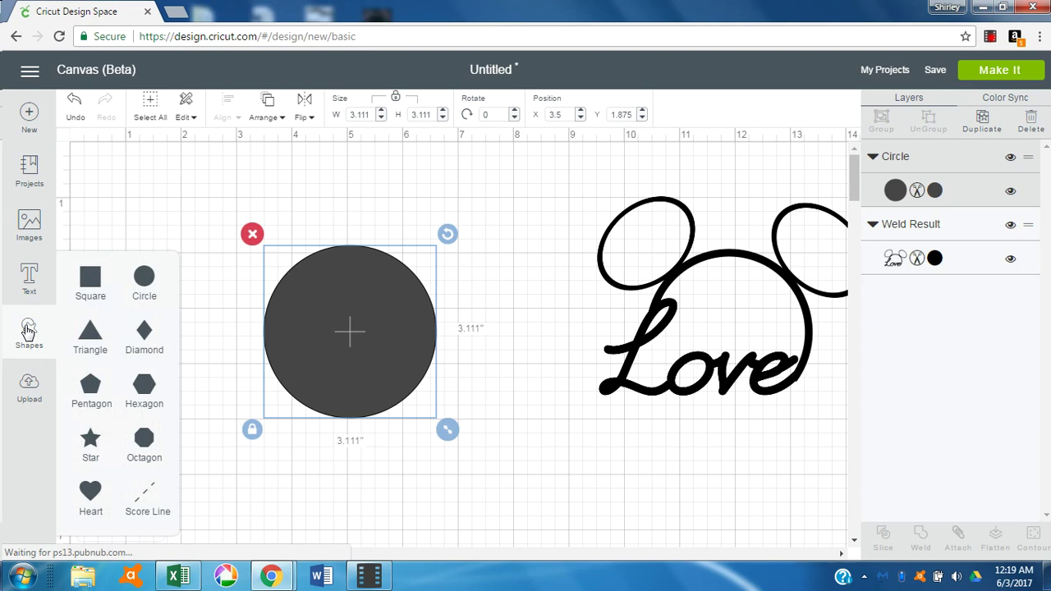
{"action": "left_click", "coordinate": [144, 280]}
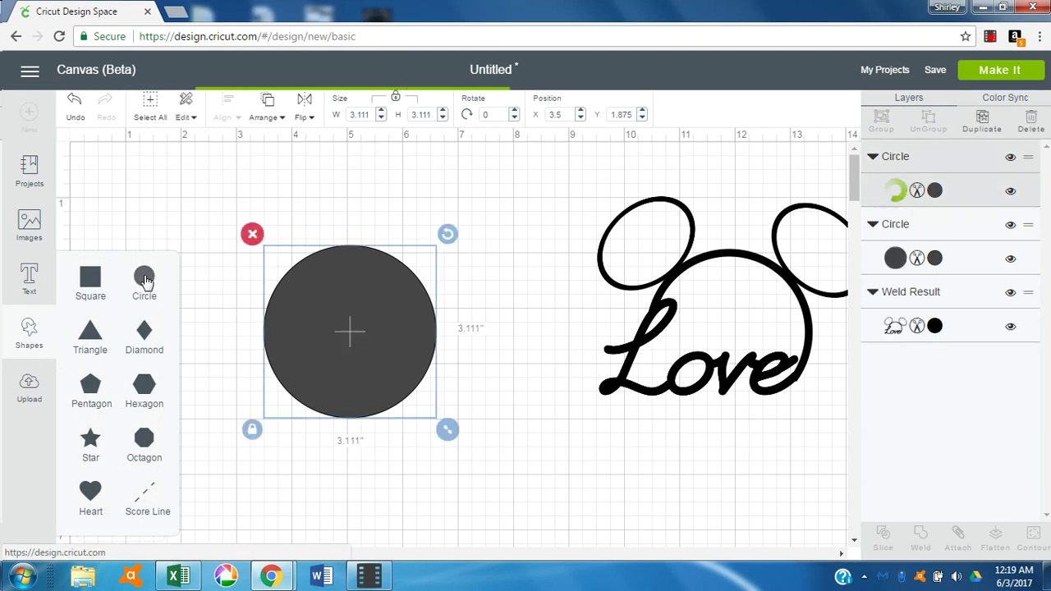
Set the upper circle's width to 3 inches and the lower circle's to 3.25 inches.
{"action": "left_click", "coordinate": [355, 290]}
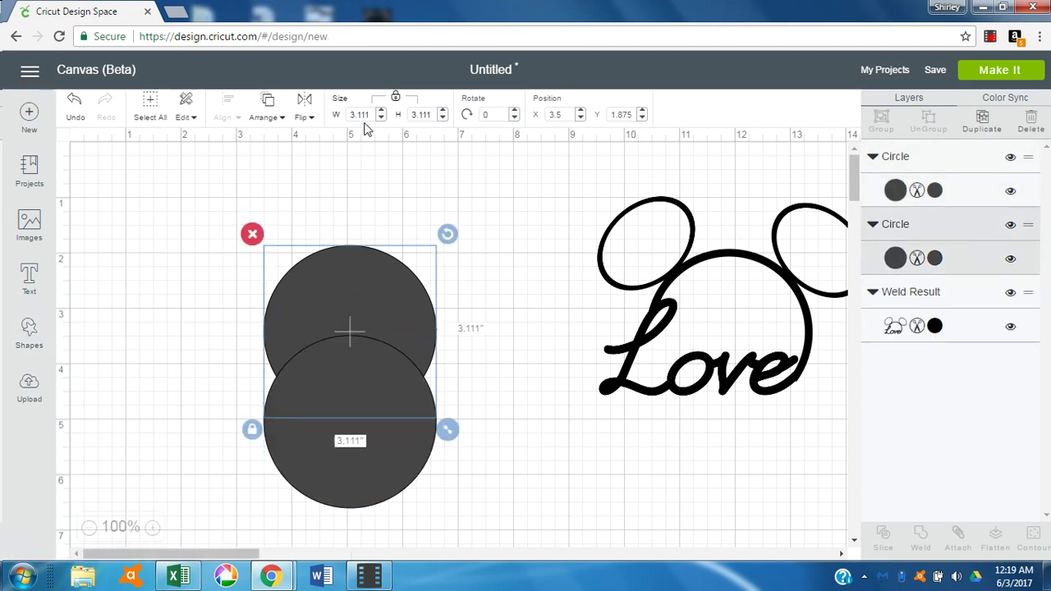
{"action": "left_click_drag", "start_coordinate": [369, 114], "coordinate": [333, 115]}
{"action": "key", "text": "Tab"}
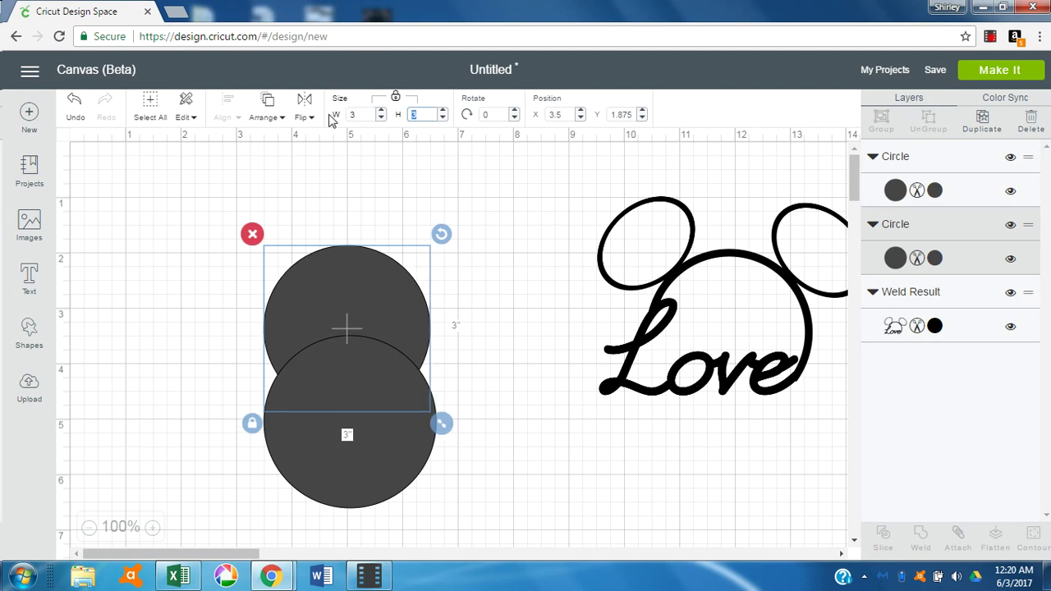
{"action": "left_click", "coordinate": [414, 438]}
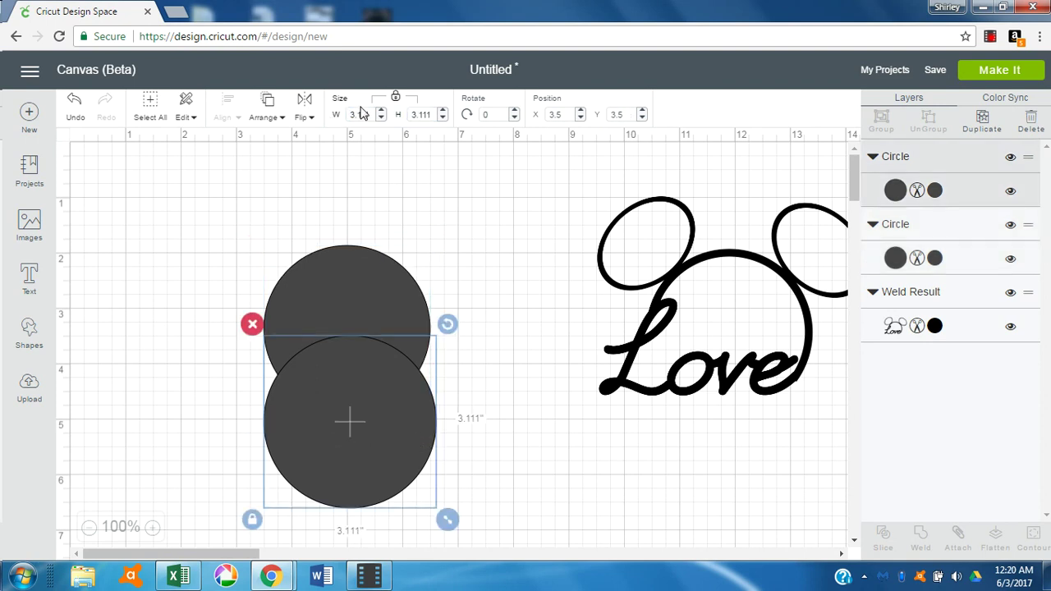
{"action": "left_click_drag", "start_coordinate": [367, 114], "coordinate": [319, 118]}
{"action": "type", "text": "3.25"}
{"action": "key", "text": "Tab"}
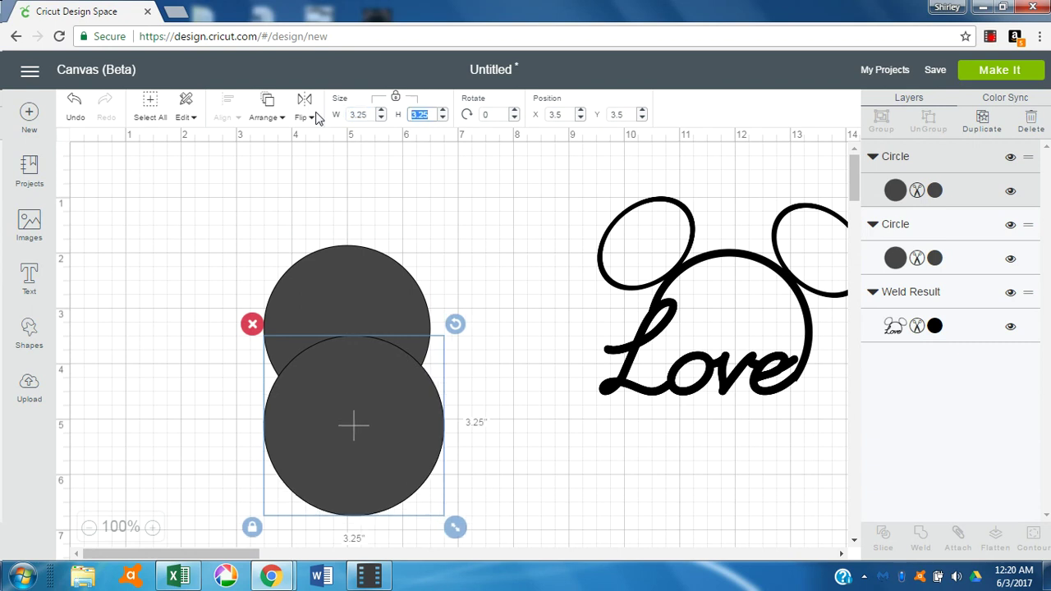
Center-align both circles on each other at X 3.5, Y 2.688.
{"action": "left_click", "coordinate": [358, 289], "text": "shift"}
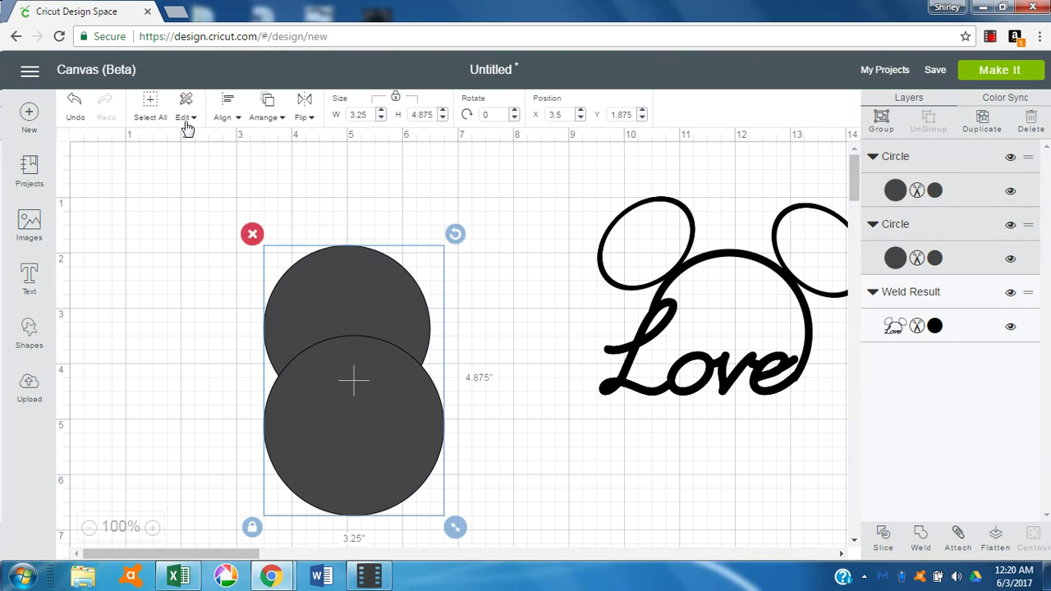
{"action": "left_click", "coordinate": [224, 117]}
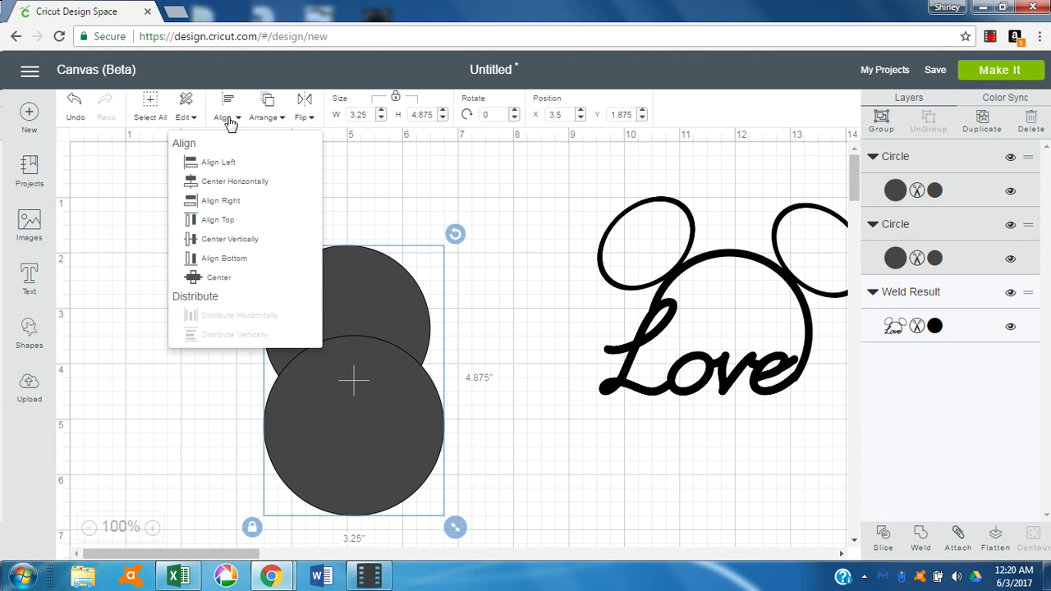
{"action": "left_click", "coordinate": [220, 275]}
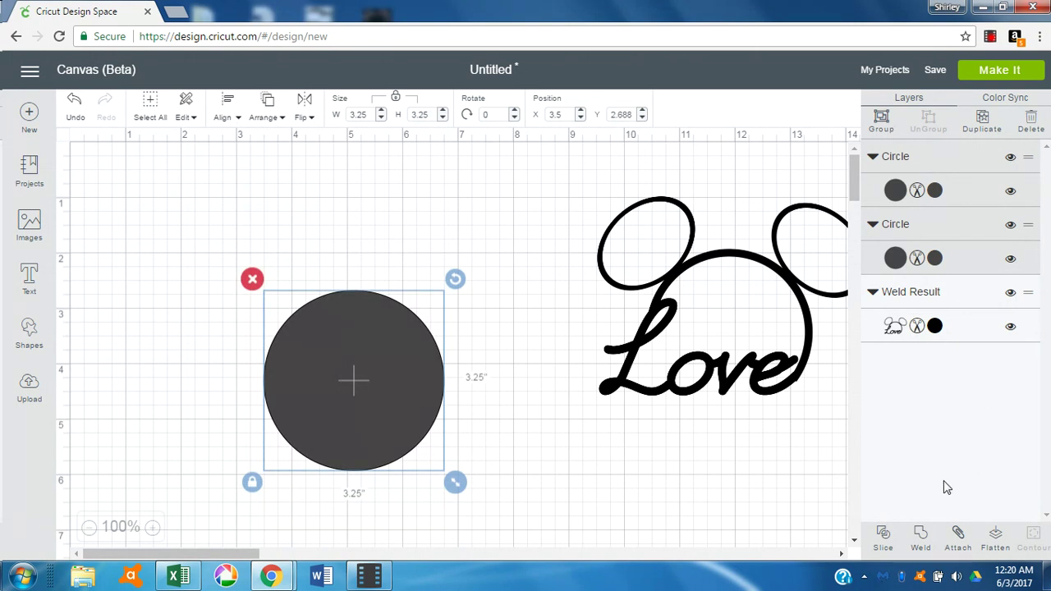
Slice the two circles and delete the filled slice pieces, undoing accidental deletions of the outer ring.
{"action": "left_click", "coordinate": [883, 538]}
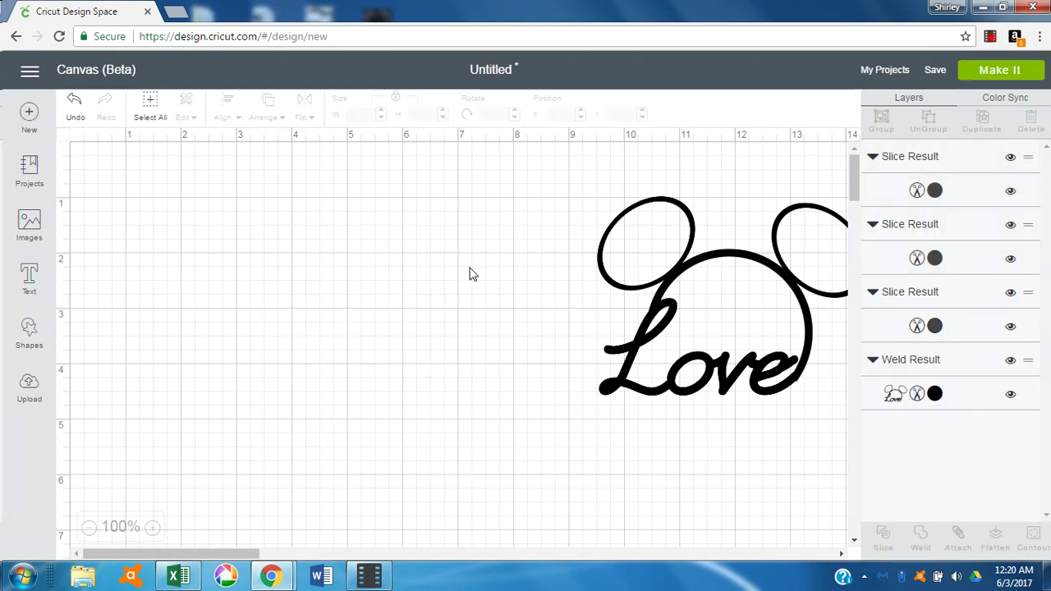
{"action": "left_click", "coordinate": [362, 363]}
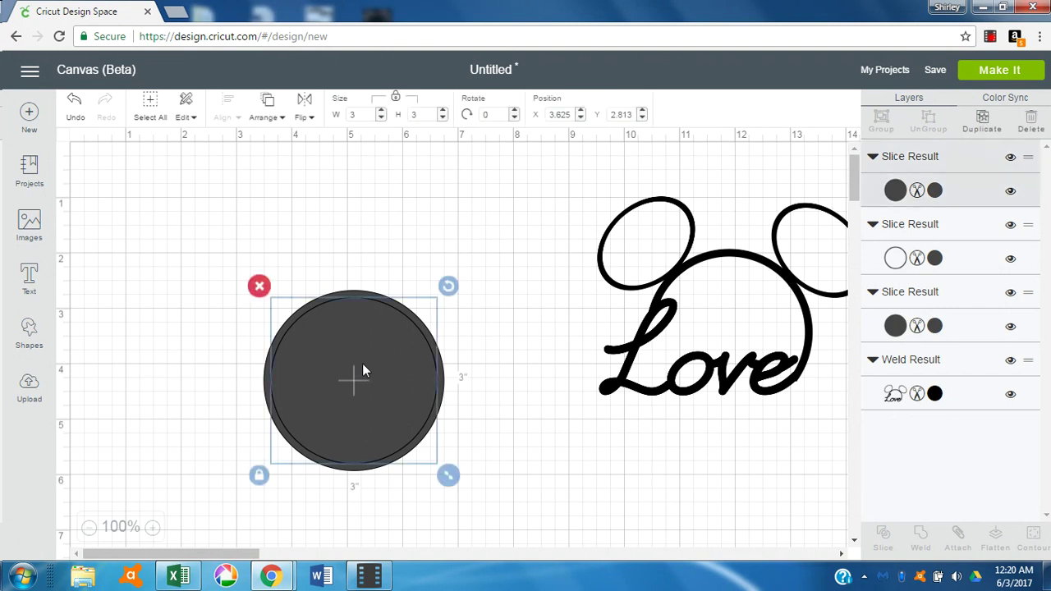
{"action": "left_click", "coordinate": [257, 287]}
{"action": "left_click", "coordinate": [322, 344]}
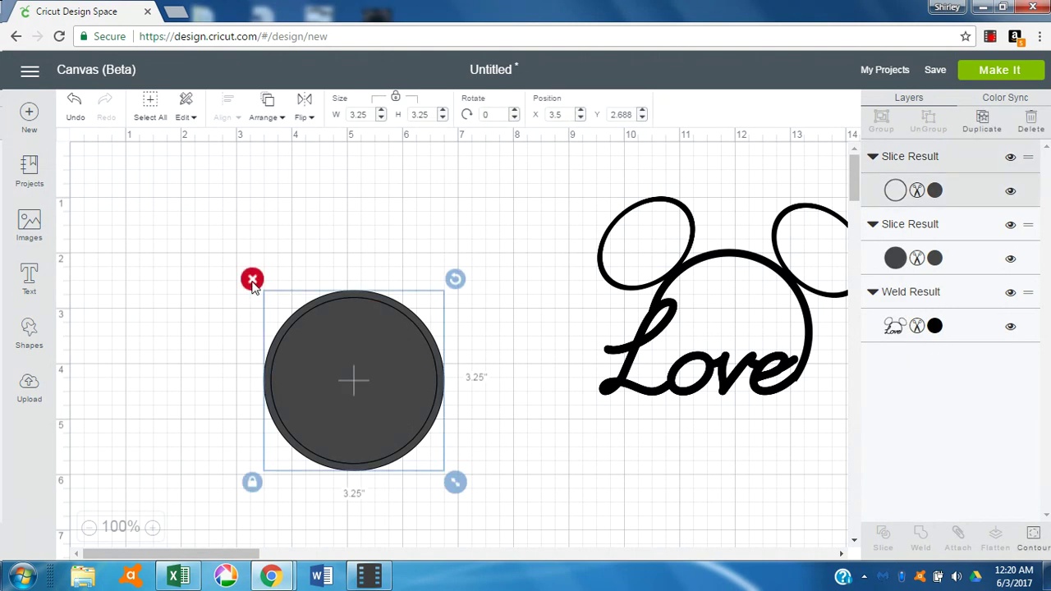
{"action": "left_click", "coordinate": [252, 280]}
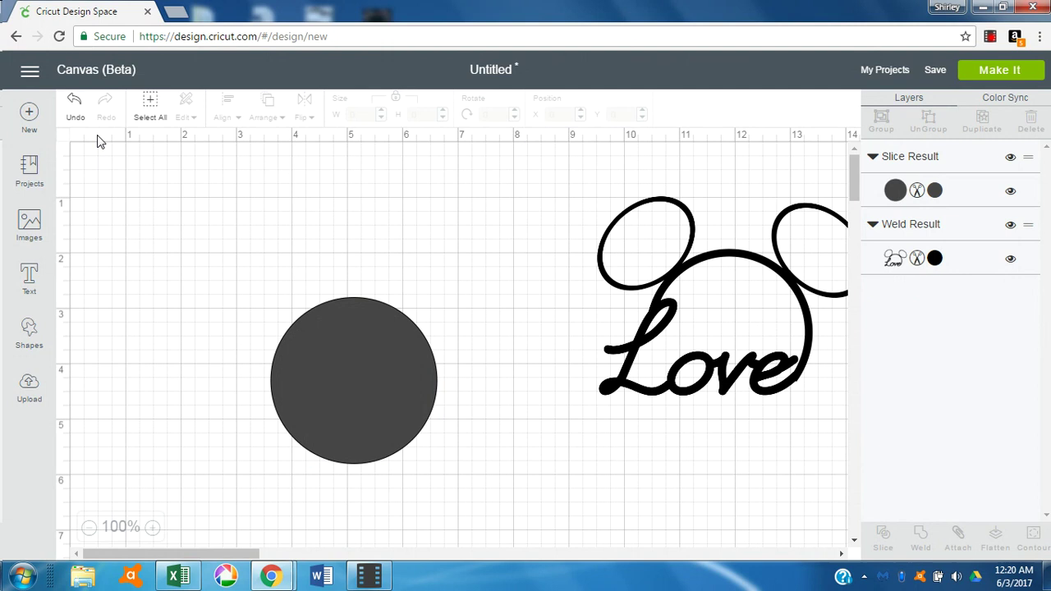
{"action": "left_click", "coordinate": [74, 105]}
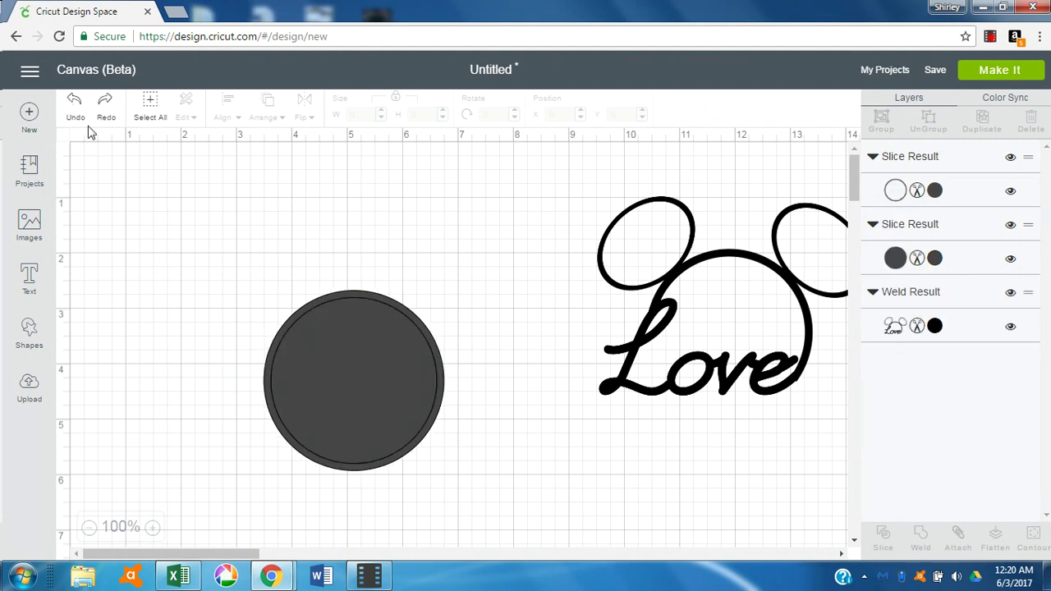
{"action": "left_click", "coordinate": [325, 395]}
{"action": "left_click", "coordinate": [252, 280]}
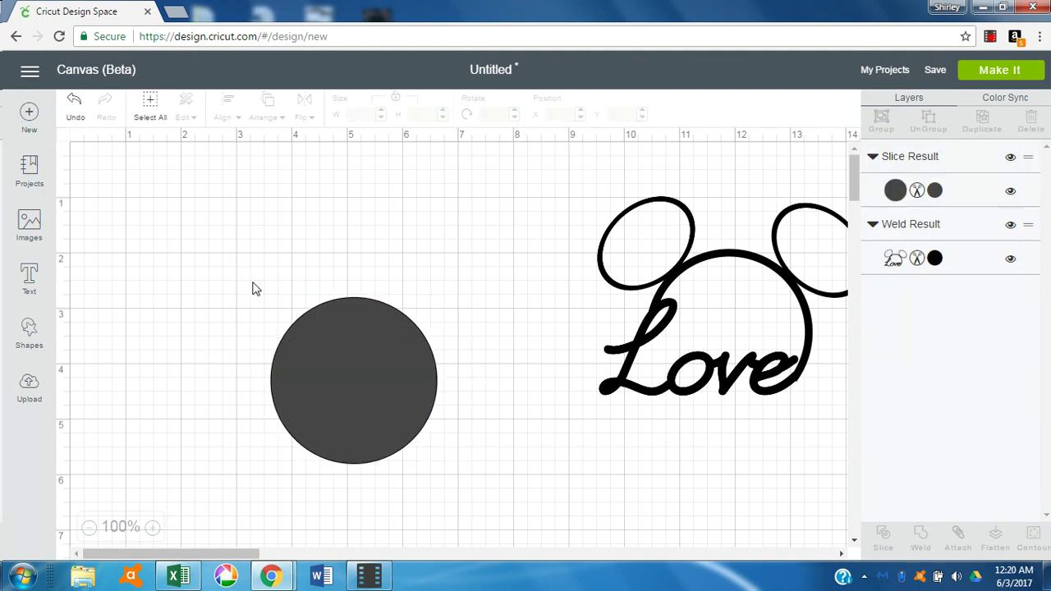
{"action": "left_click", "coordinate": [341, 374]}
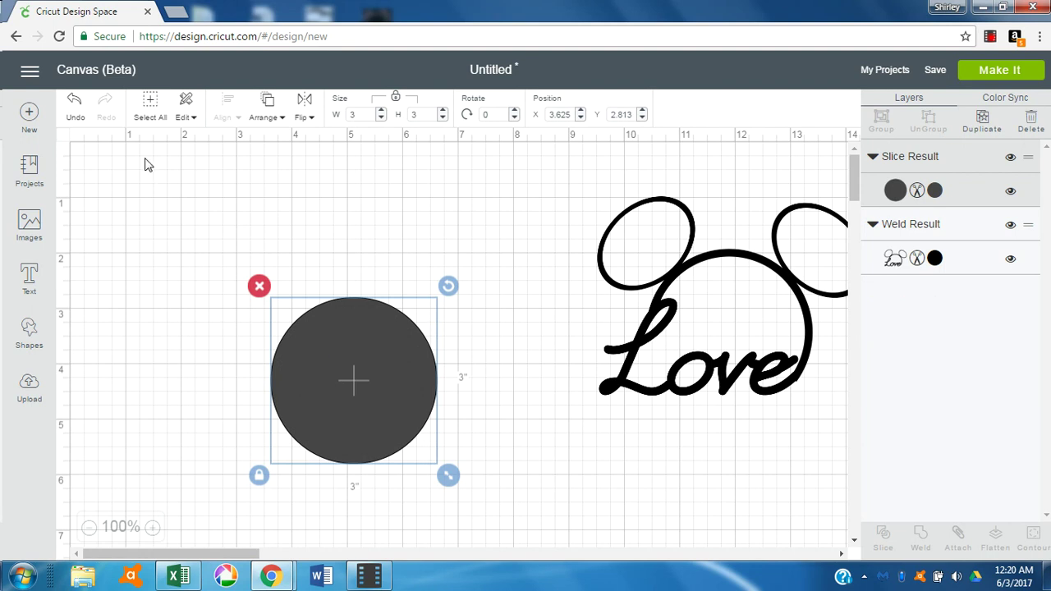
{"action": "left_click", "coordinate": [75, 107]}
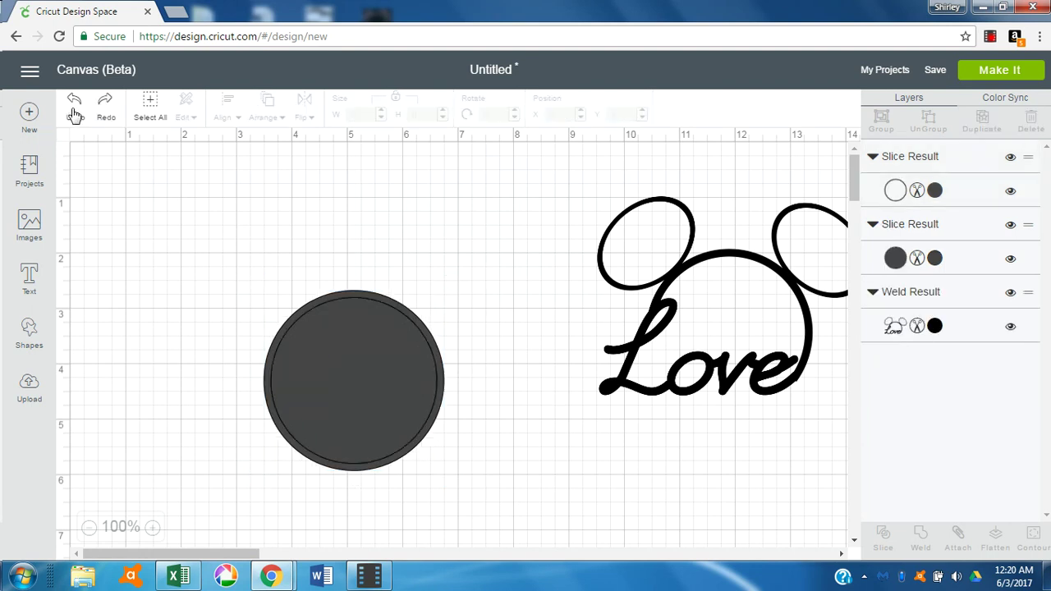
Pull the ring aside, delete the filled inner circle, and move the 3.25-inch ring back.
{"action": "left_click", "coordinate": [360, 353]}
{"action": "left_click_drag", "start_coordinate": [360, 353], "coordinate": [212, 329]}
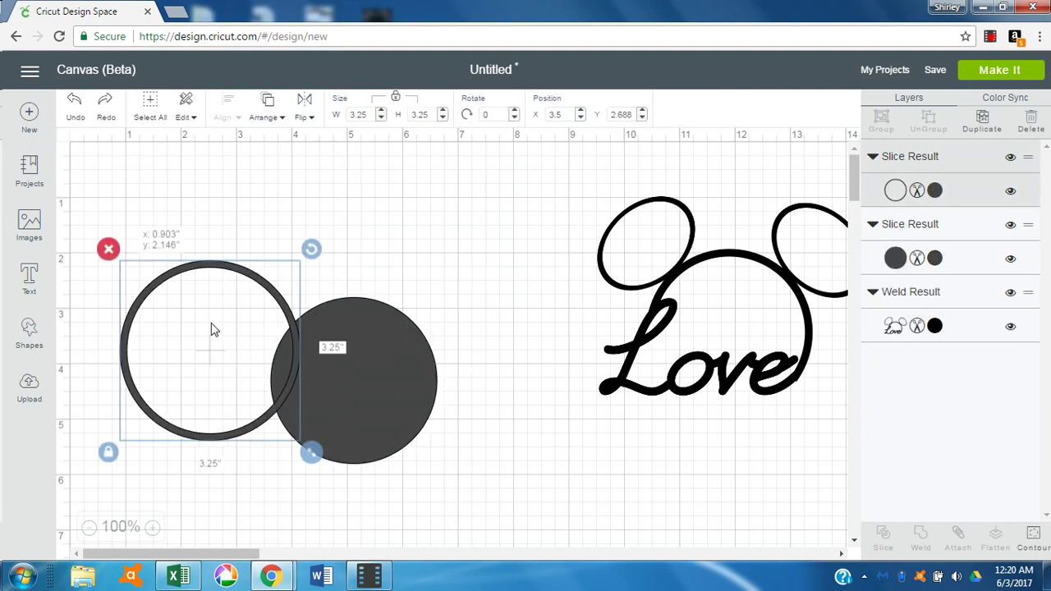
{"action": "left_click", "coordinate": [390, 356]}
{"action": "left_click", "coordinate": [257, 287]}
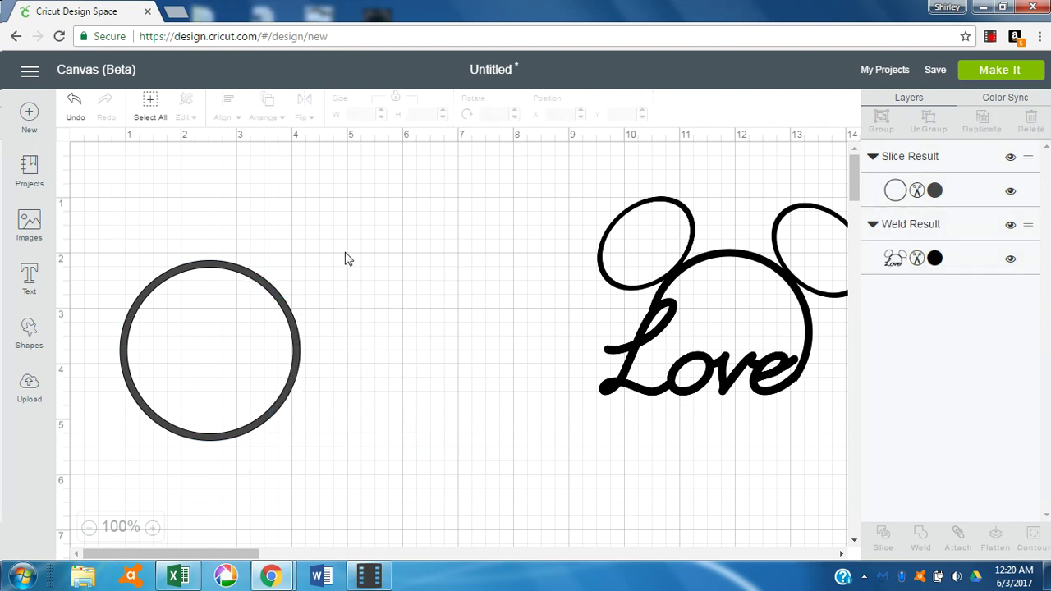
{"action": "left_click_drag", "start_coordinate": [279, 302], "coordinate": [443, 306]}
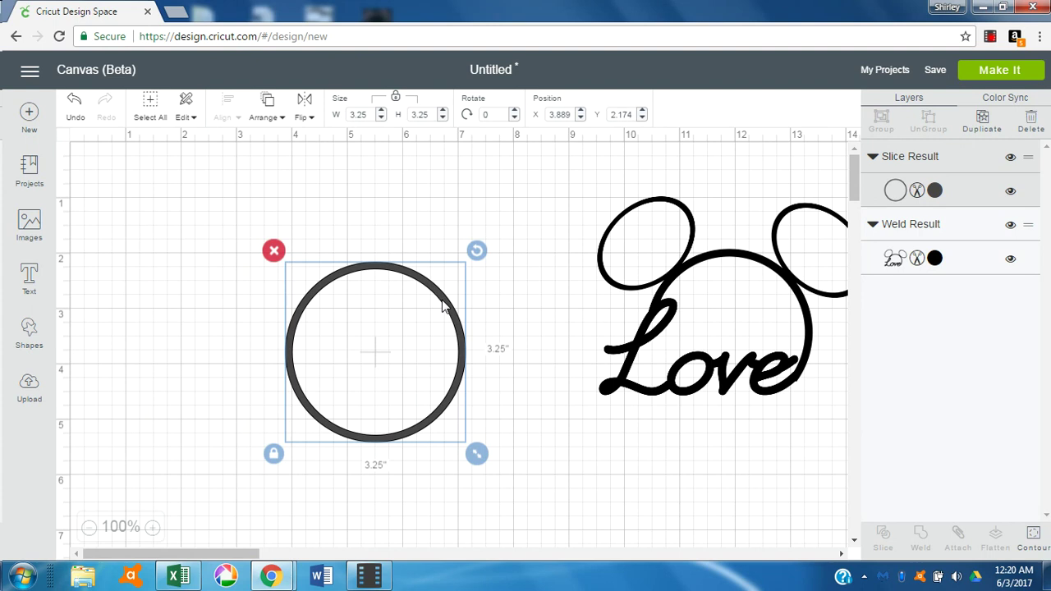
Duplicate the ring, shrink the copy to 1.708 inches, and position it above the large ring.
{"action": "left_click_drag", "start_coordinate": [443, 306], "coordinate": [483, 309]}
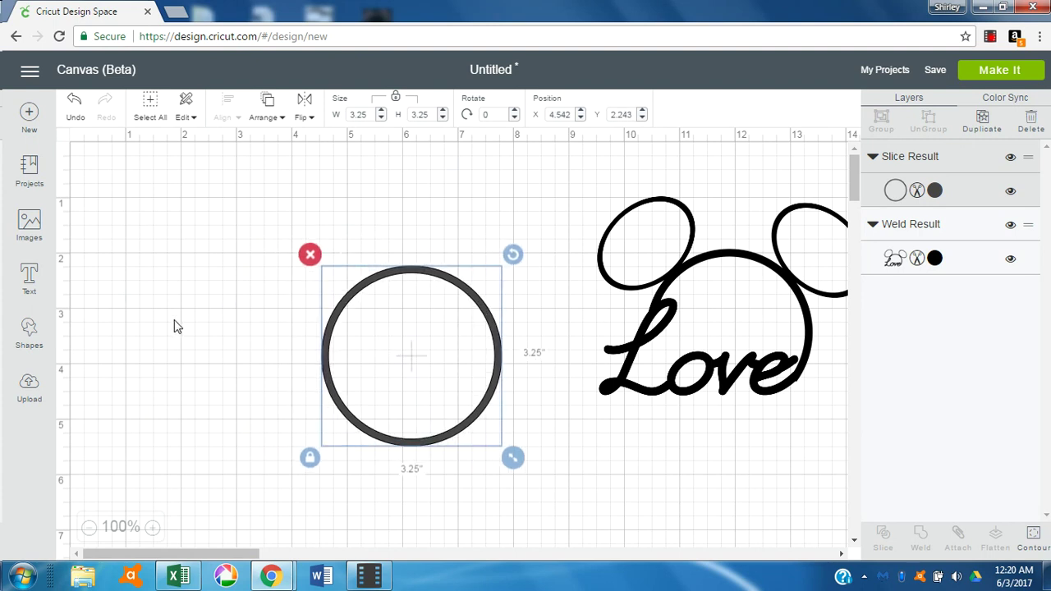
{"action": "left_click", "coordinate": [980, 121]}
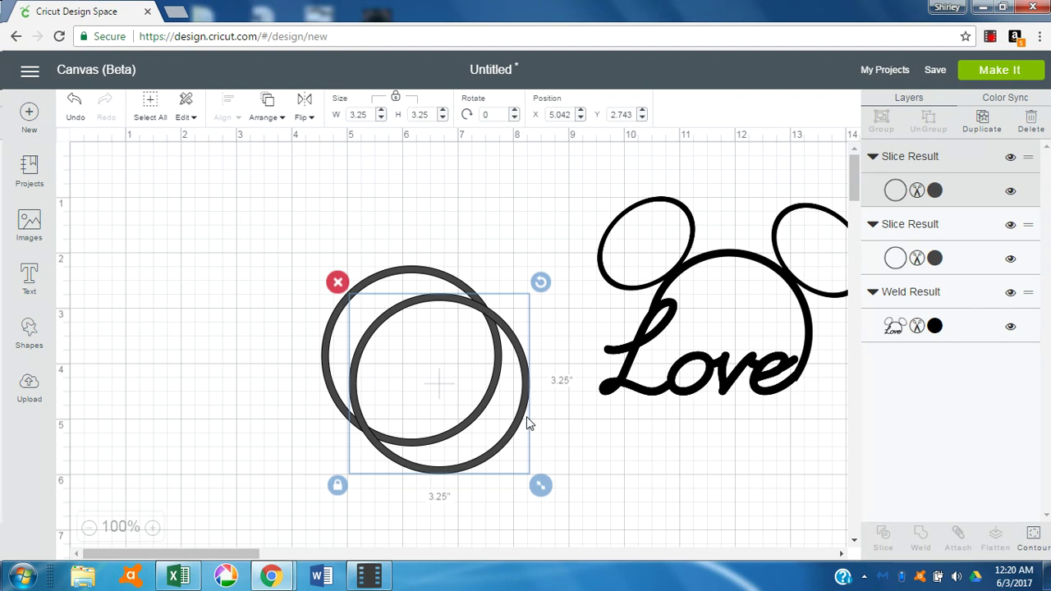
{"action": "left_click_drag", "start_coordinate": [524, 419], "coordinate": [320, 348]}
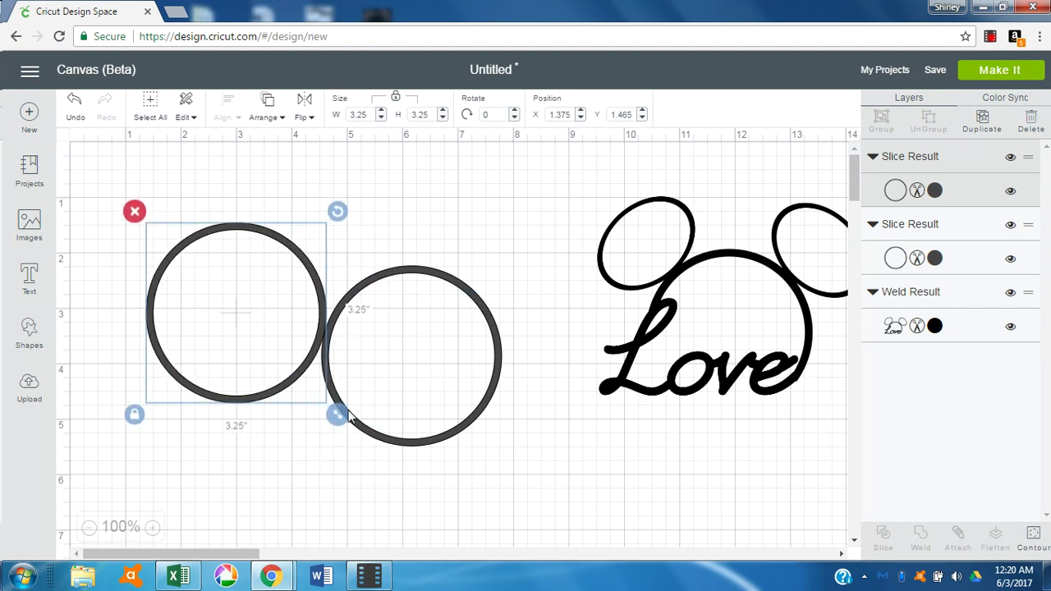
{"action": "left_click_drag", "start_coordinate": [337, 417], "coordinate": [364, 293]}
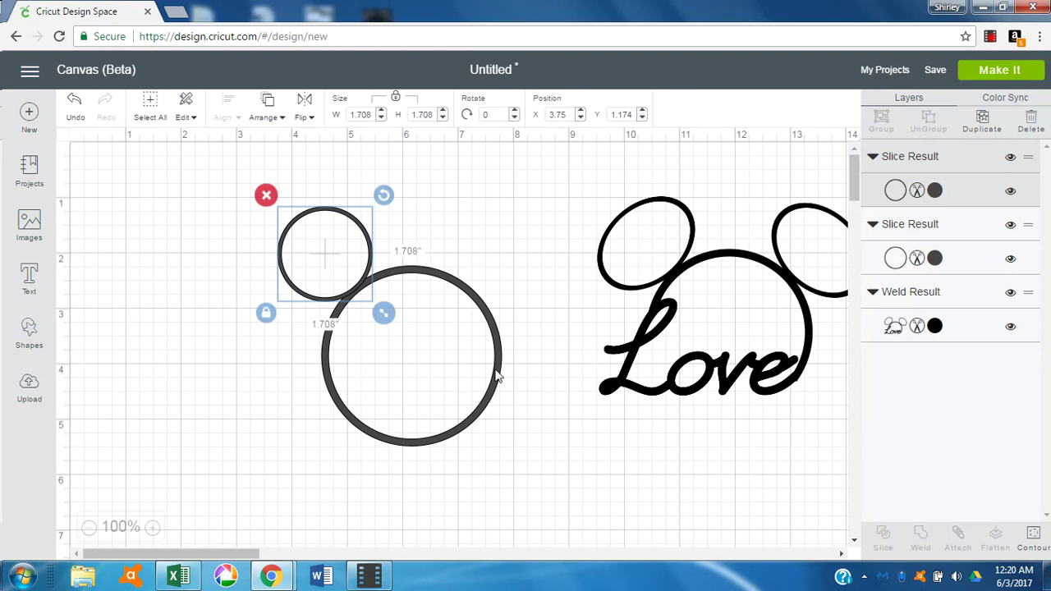
{"action": "left_click_drag", "start_coordinate": [493, 401], "coordinate": [438, 423]}
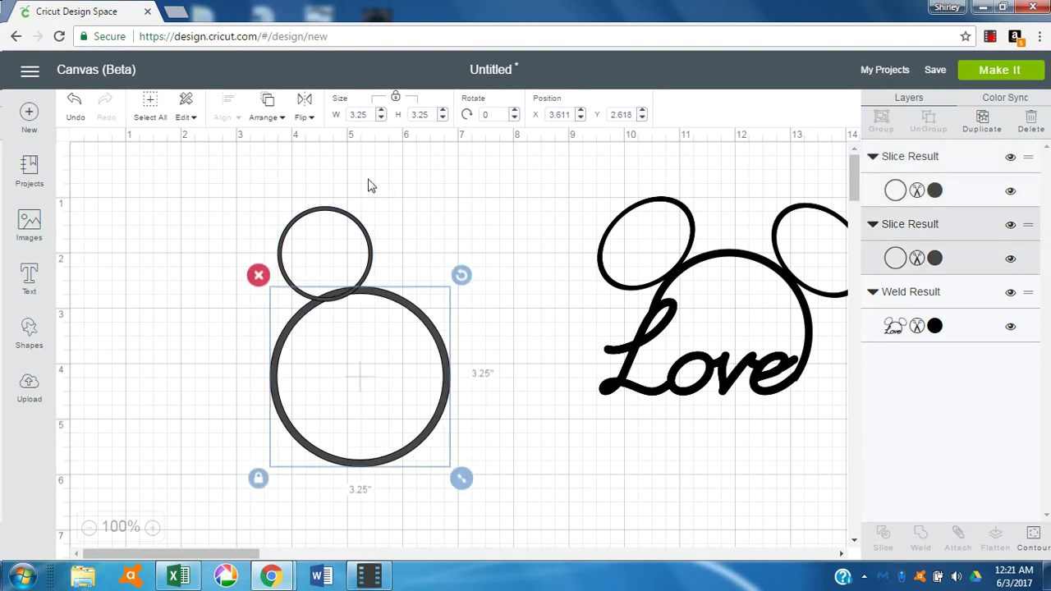
Duplicate the 1.708-inch ear ring and place the two ears level at upper left and right.
{"action": "left_click_drag", "start_coordinate": [318, 216], "coordinate": [457, 250]}
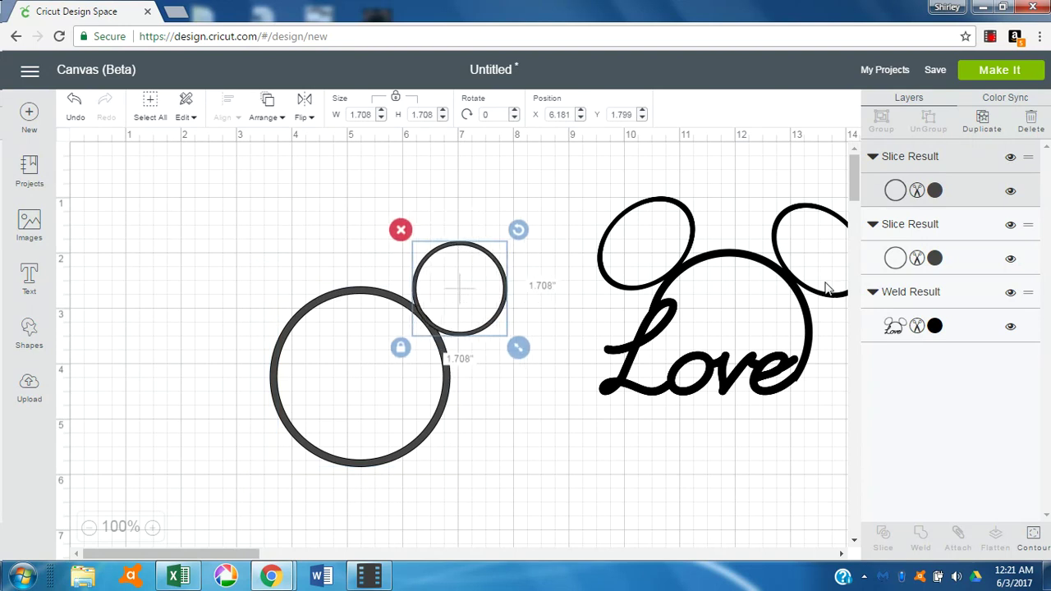
{"action": "left_click", "coordinate": [982, 121]}
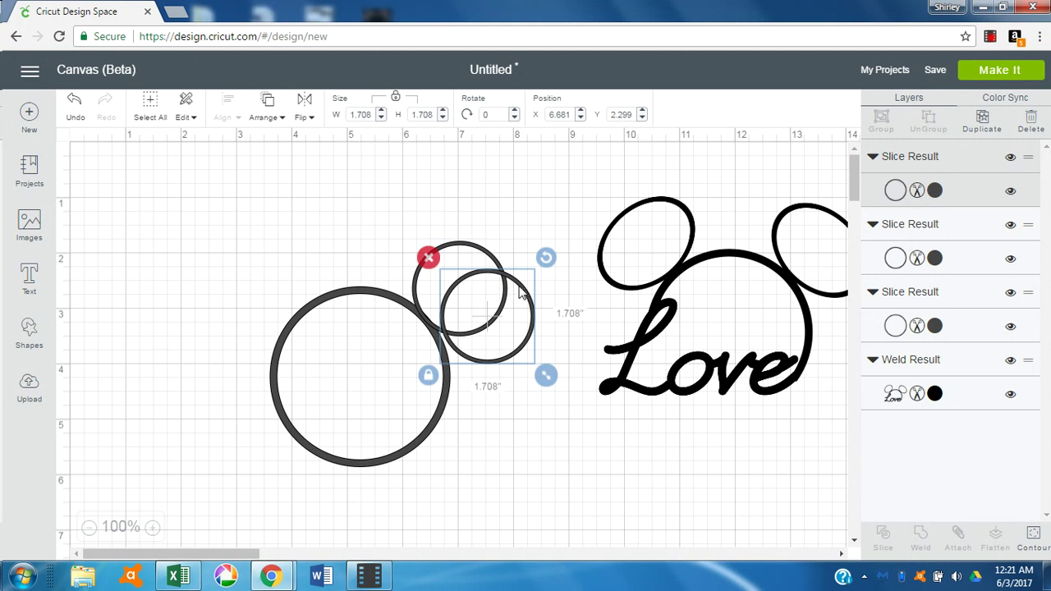
{"action": "left_click_drag", "start_coordinate": [519, 294], "coordinate": [297, 260]}
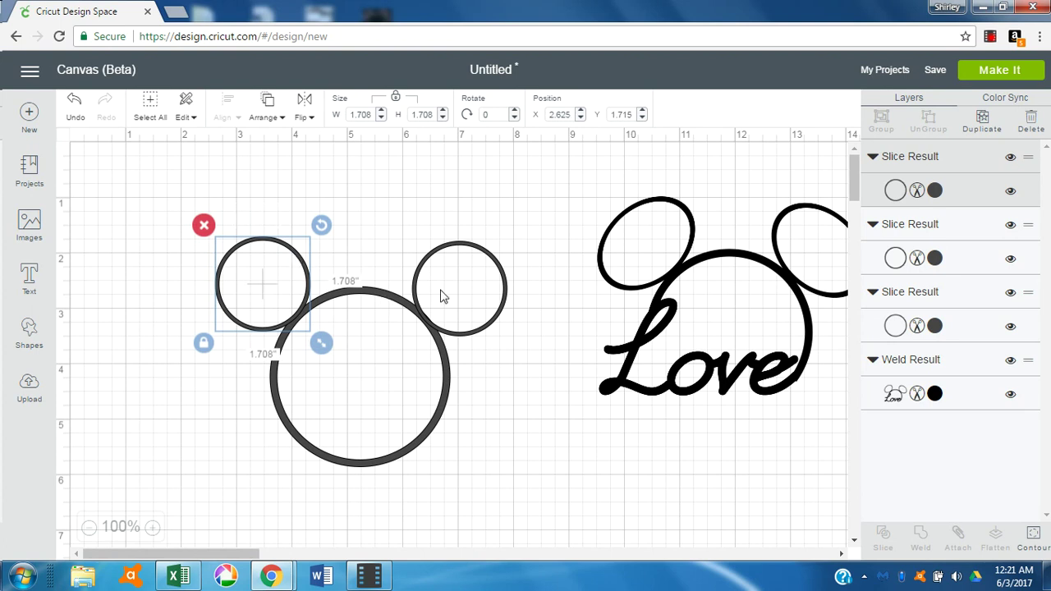
{"action": "left_click_drag", "start_coordinate": [499, 318], "coordinate": [494, 321]}
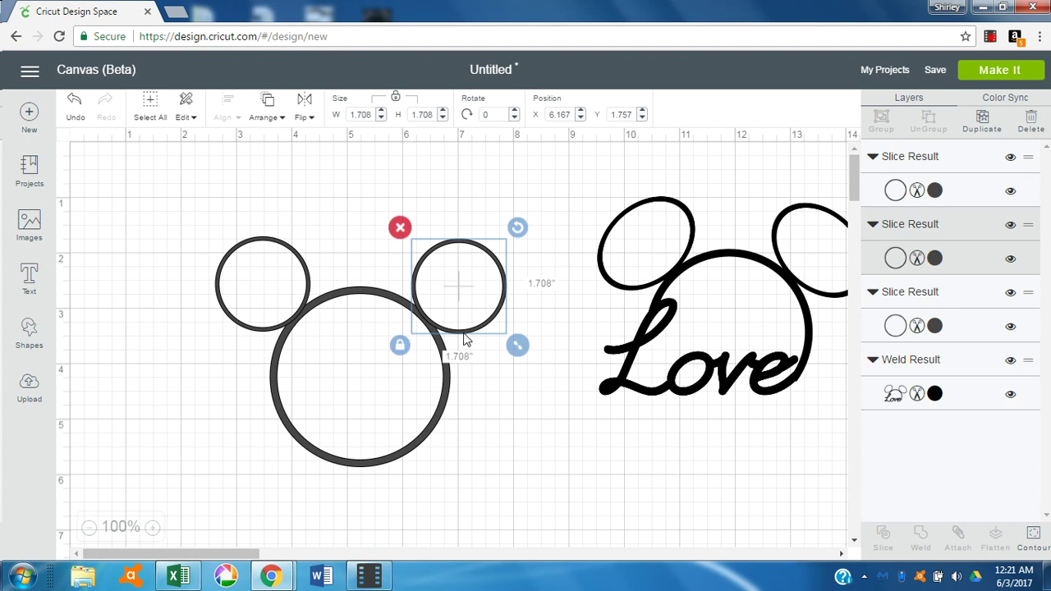
{"action": "left_click_drag", "start_coordinate": [463, 339], "coordinate": [458, 335]}
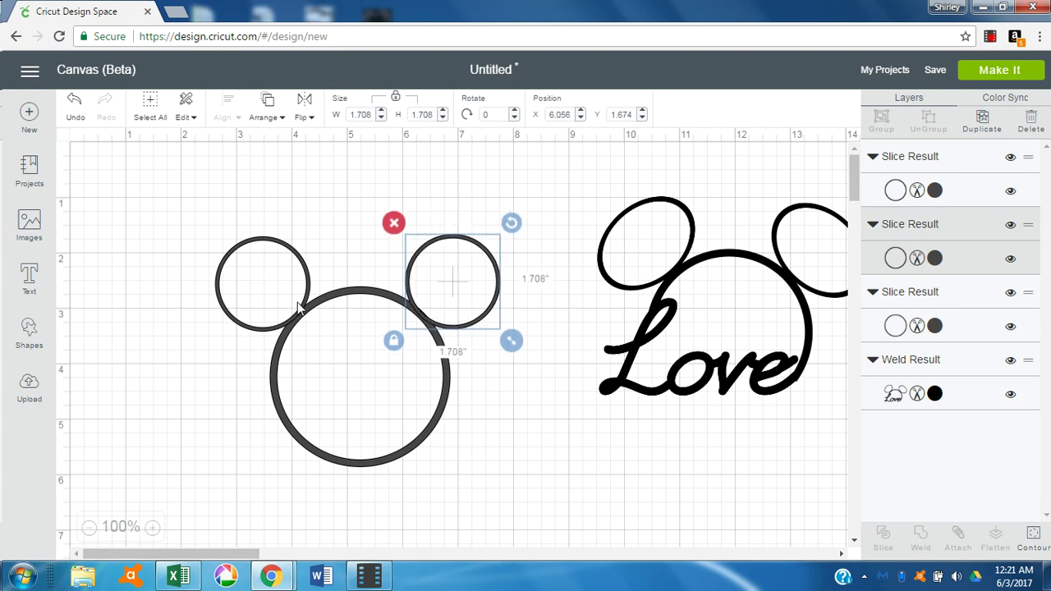
{"action": "left_click_drag", "start_coordinate": [300, 305], "coordinate": [305, 297]}
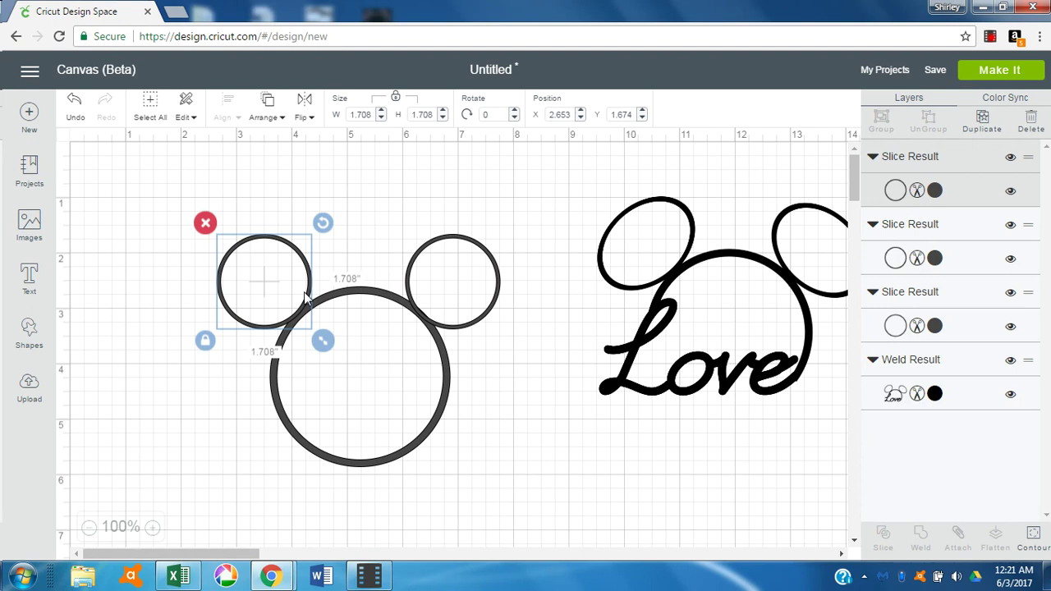
Shrink the head ring to 2.847 inches and weld it with both ears.
{"action": "left_click", "coordinate": [418, 454]}
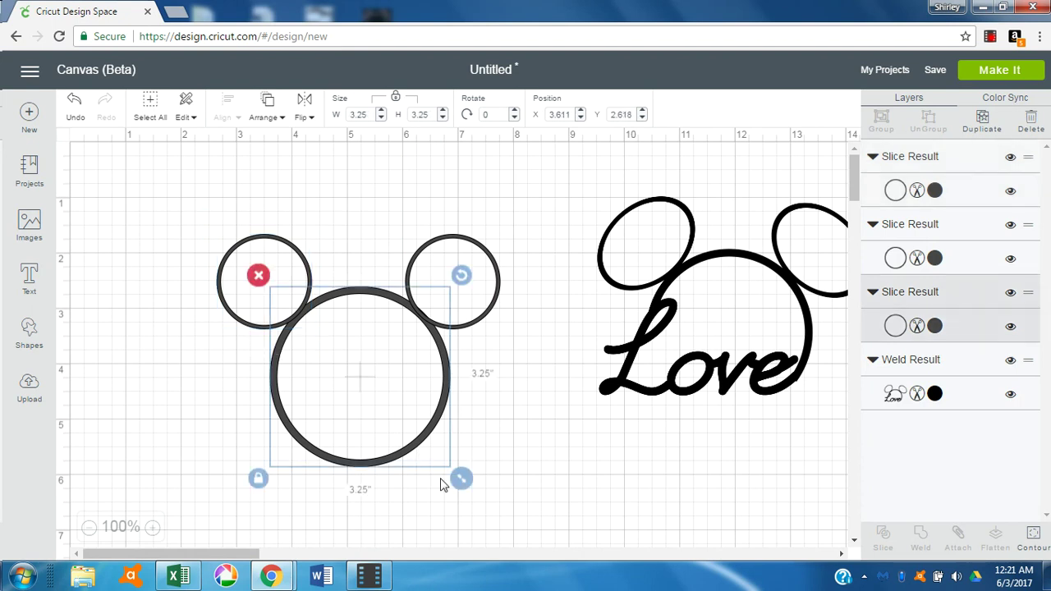
{"action": "left_click_drag", "start_coordinate": [462, 479], "coordinate": [416, 416]}
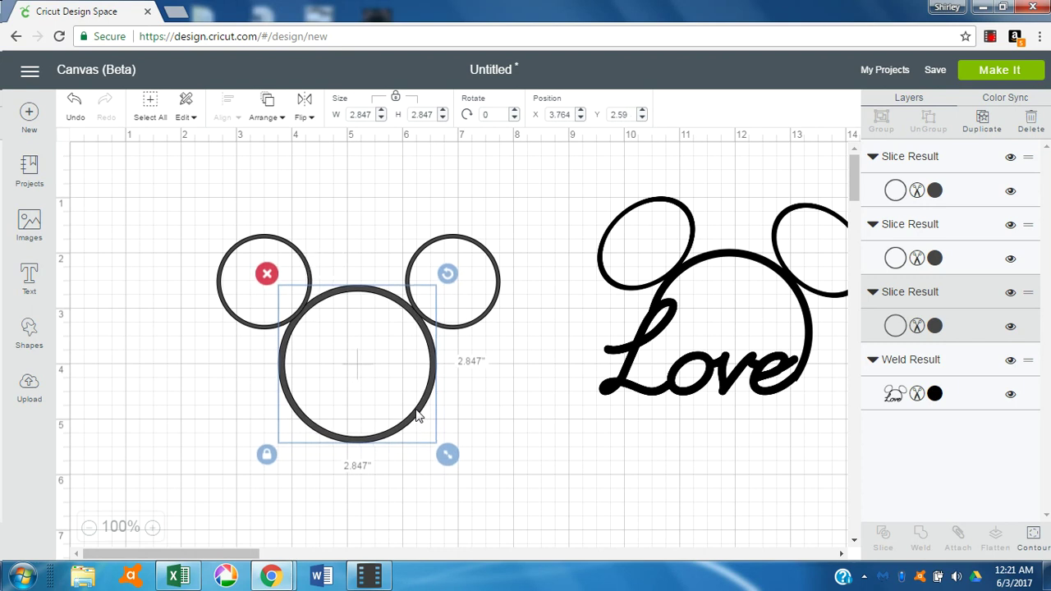
{"action": "left_click", "coordinate": [473, 279]}
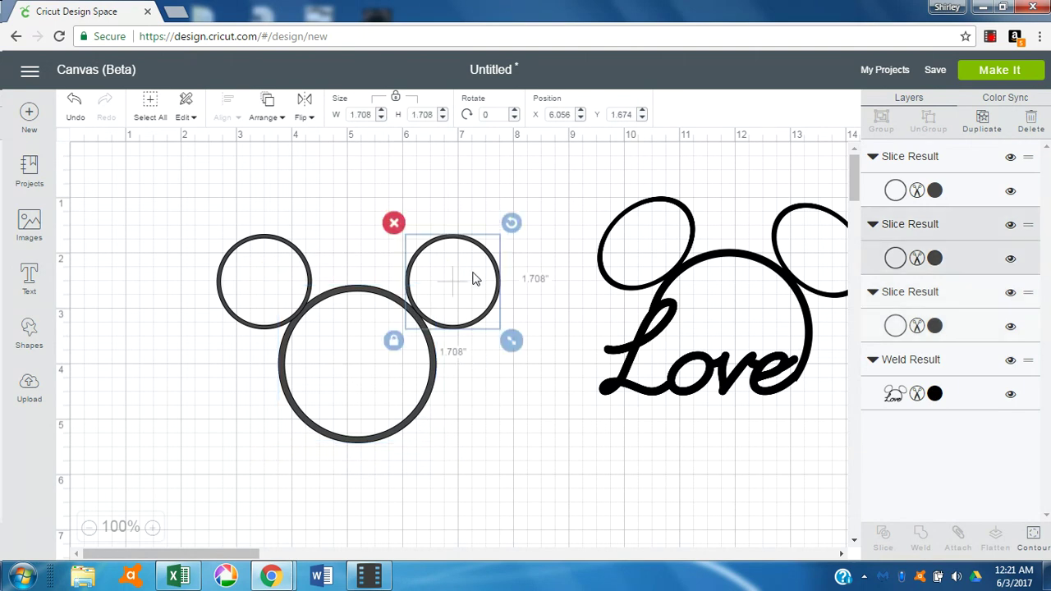
{"action": "left_click", "coordinate": [429, 358], "text": "shift"}
{"action": "left_click", "coordinate": [233, 310], "text": "shift"}
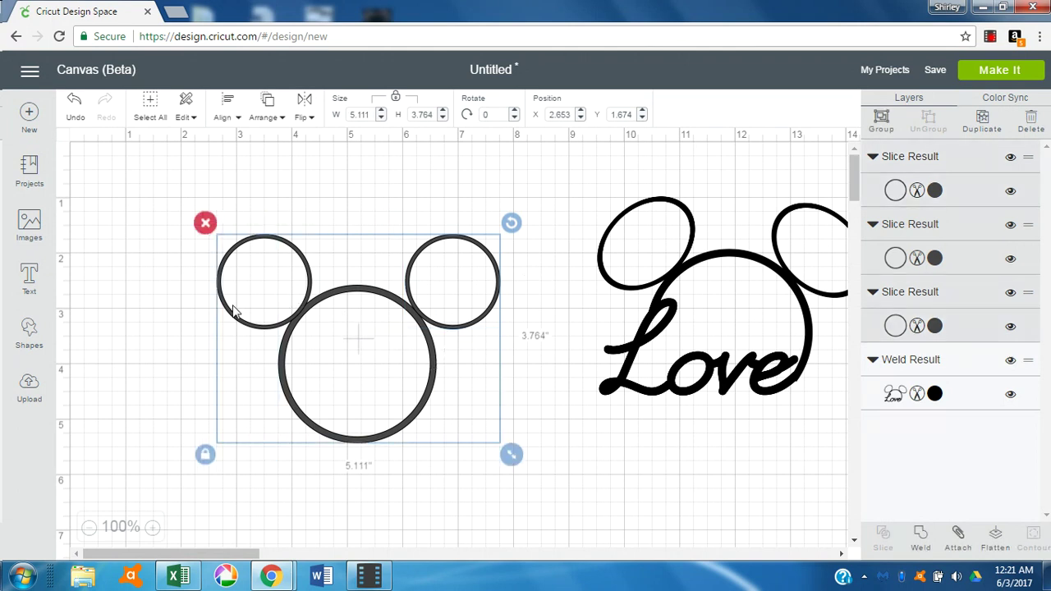
{"action": "left_click", "coordinate": [920, 535]}
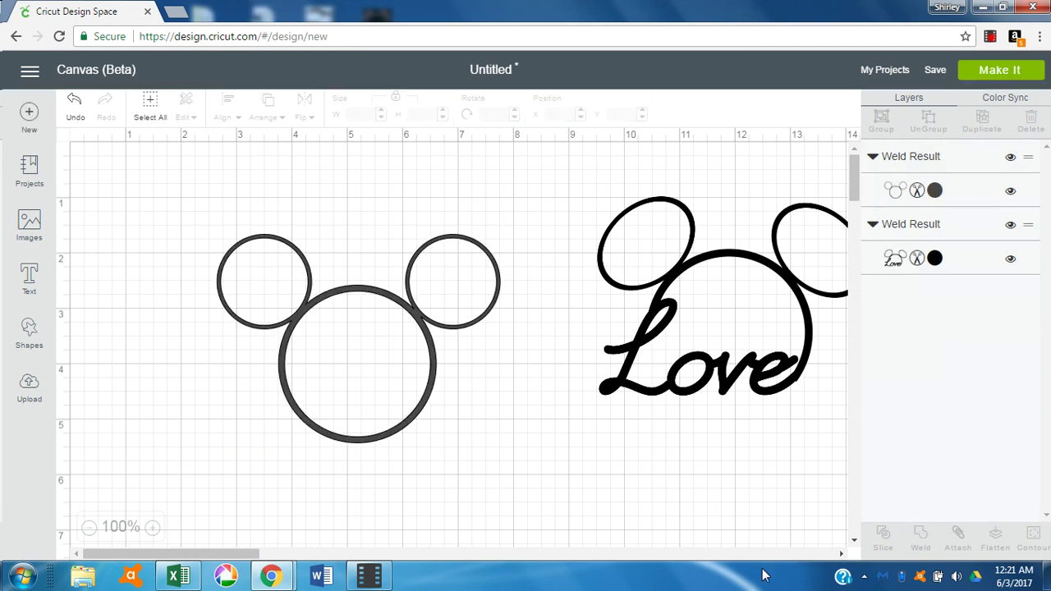
Add a 4.287-inch square rotated 31.99° over the head's lower left, selected with the Mickey outline.
{"action": "left_click", "coordinate": [21, 341]}
{"action": "left_click", "coordinate": [85, 282]}
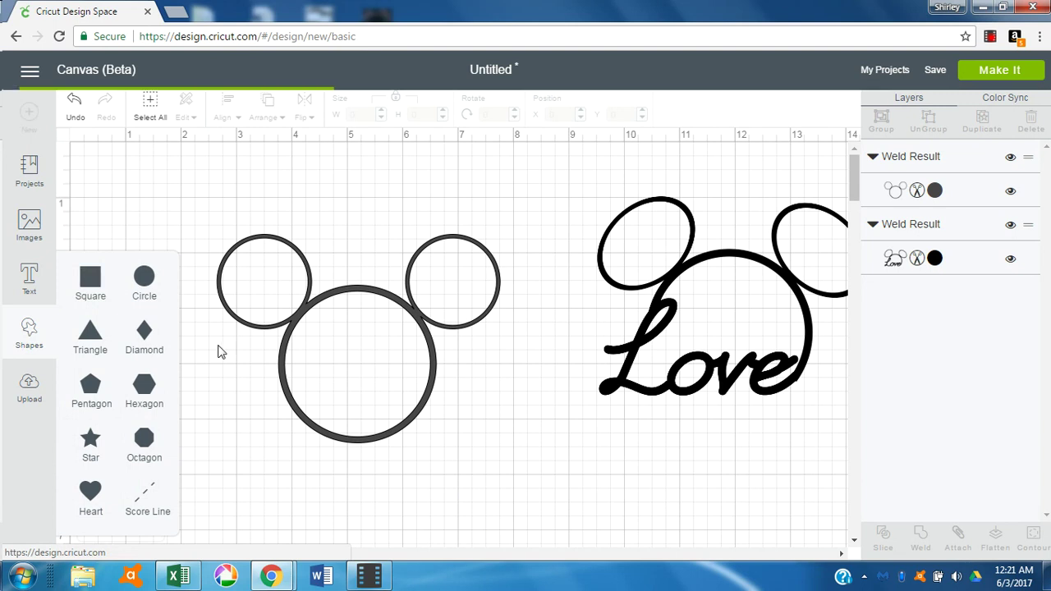
{"action": "left_click_drag", "start_coordinate": [360, 425], "coordinate": [309, 405]}
{"action": "left_click_drag", "start_coordinate": [424, 337], "coordinate": [466, 407]}
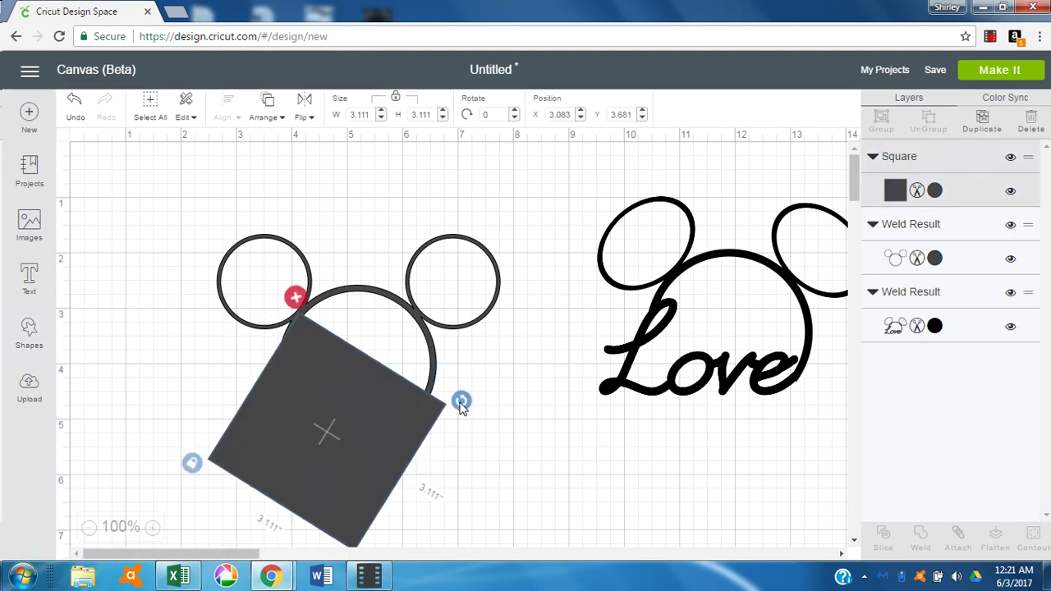
{"action": "left_click_drag", "start_coordinate": [397, 403], "coordinate": [372, 437]}
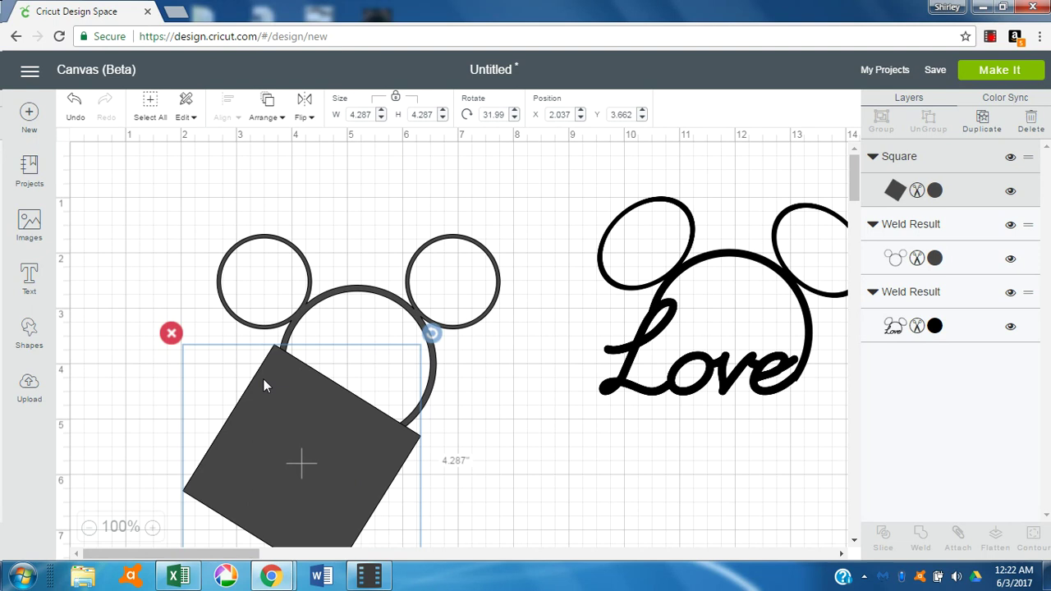
{"action": "left_click", "coordinate": [412, 271], "text": "shift"}
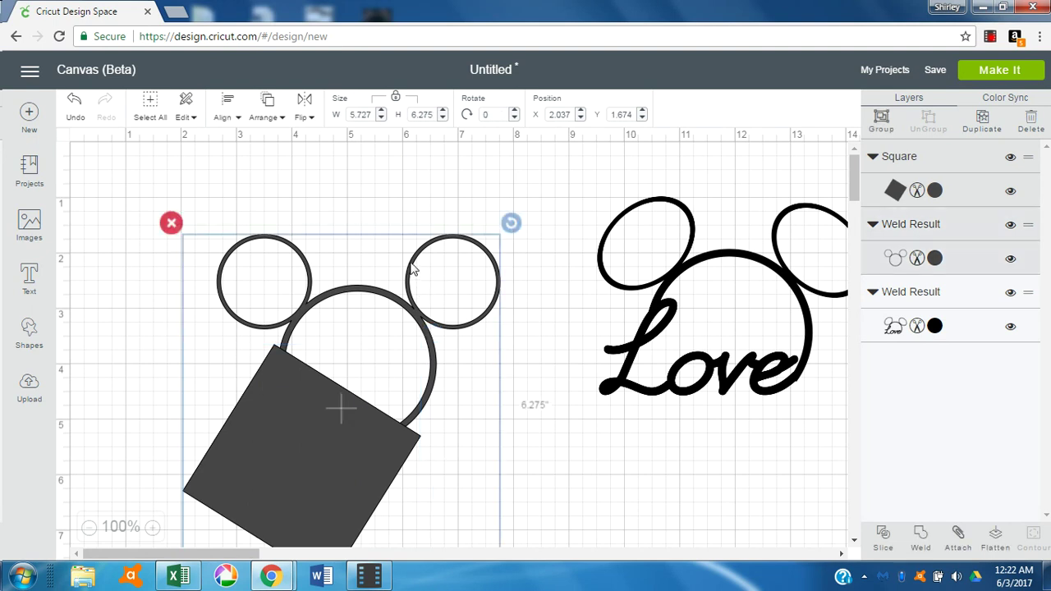
Slice with the square, delete the square and inner arc pieces, and move the 5.111 × 3.469 outline beside Love.
{"action": "left_click", "coordinate": [885, 539]}
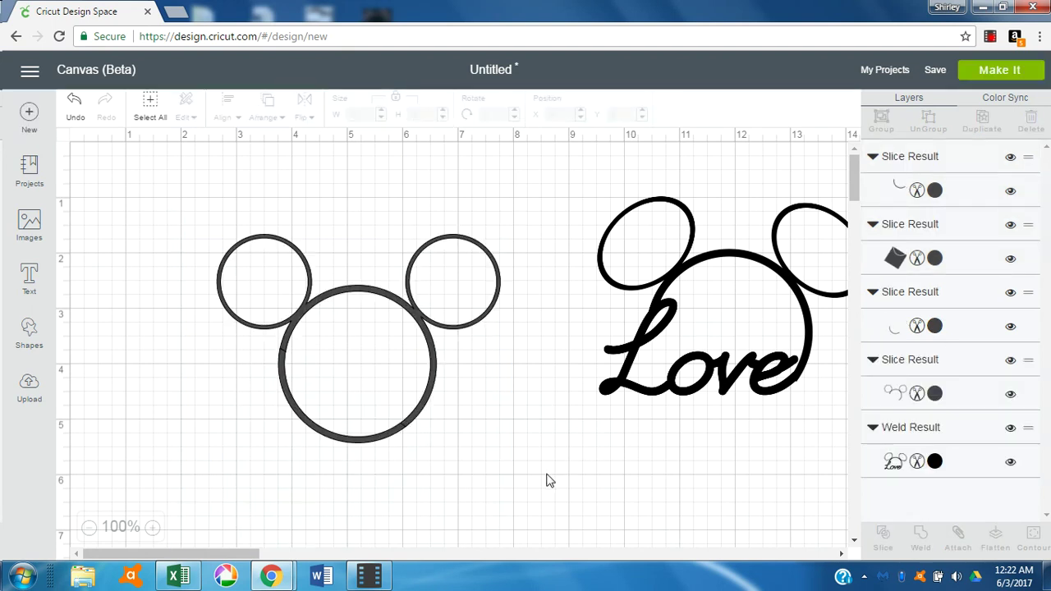
{"action": "left_click", "coordinate": [382, 430]}
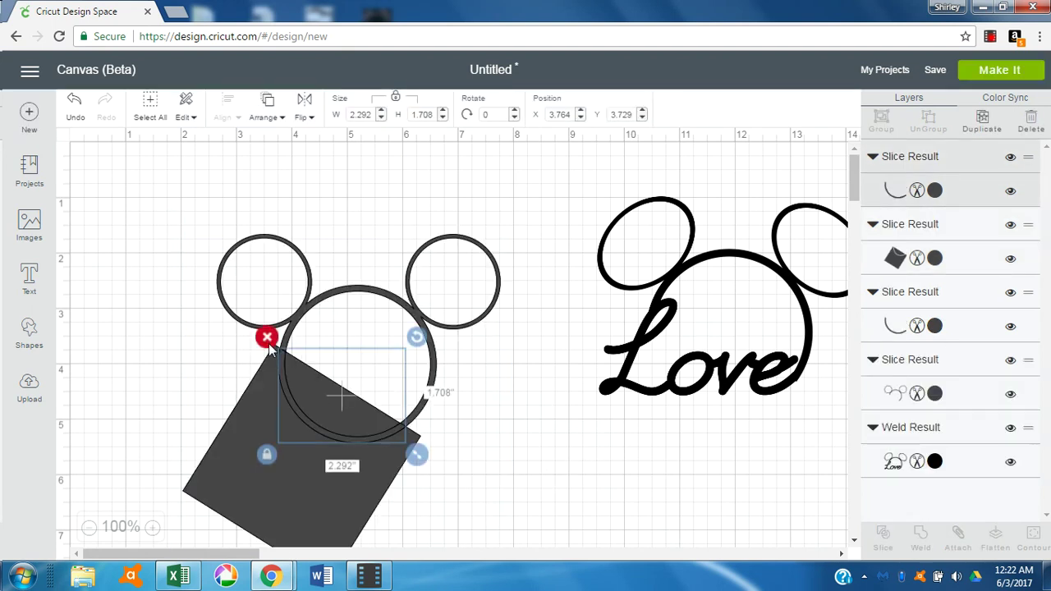
{"action": "left_click", "coordinate": [268, 341]}
{"action": "left_click", "coordinate": [291, 406]}
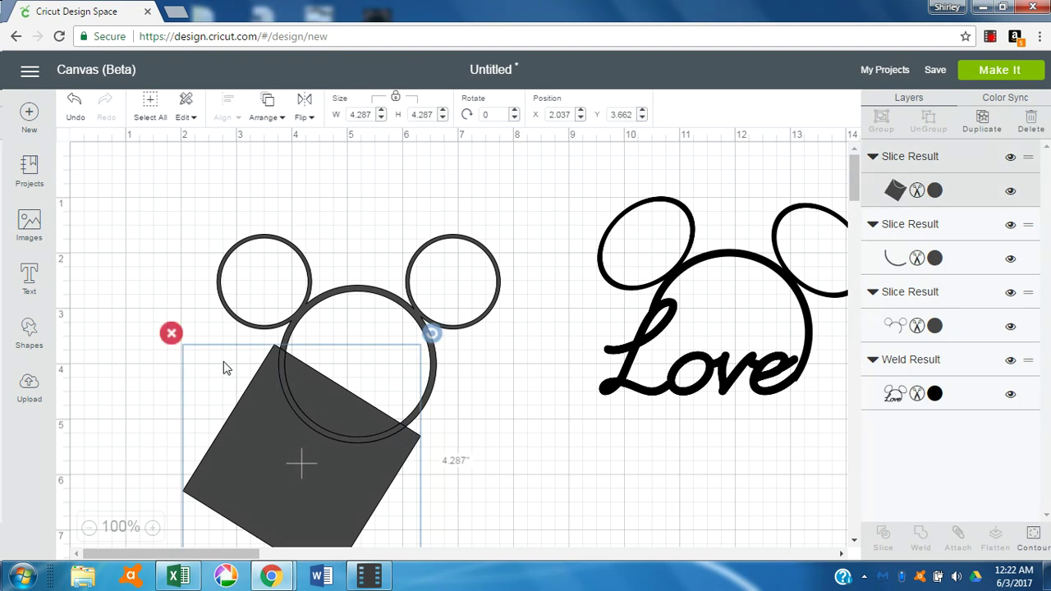
{"action": "left_click", "coordinate": [172, 333]}
{"action": "left_click", "coordinate": [286, 398]}
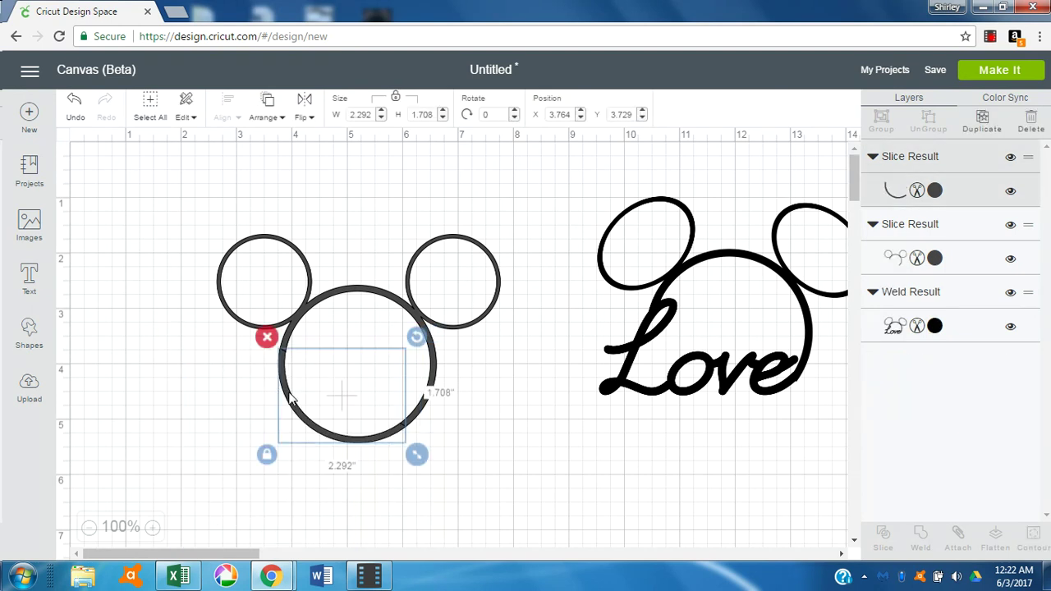
{"action": "left_click", "coordinate": [267, 340]}
{"action": "left_click_drag", "start_coordinate": [417, 319], "coordinate": [502, 261]}
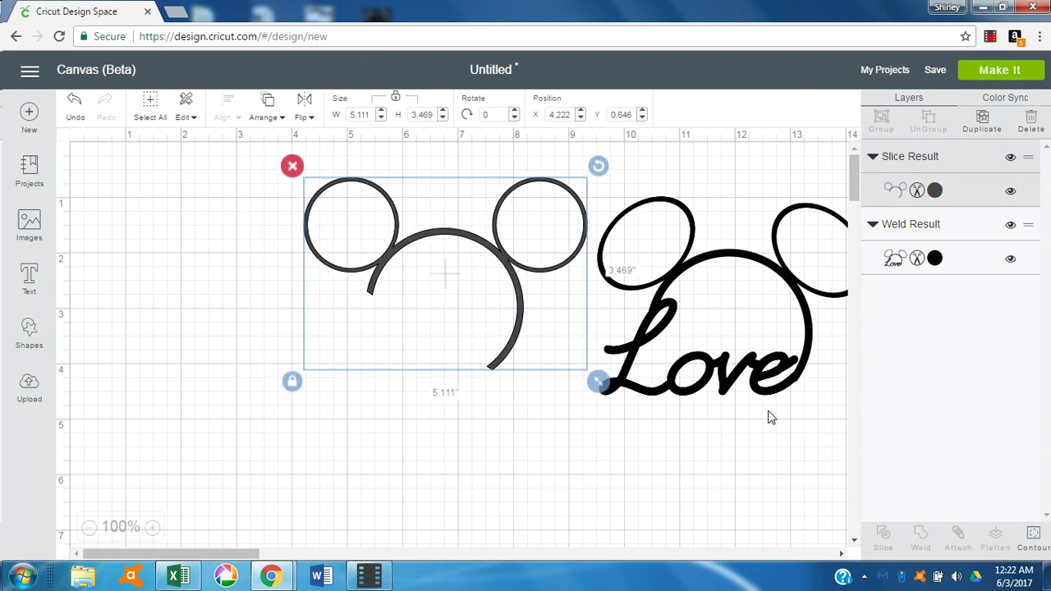
Add a text box and choose the Close to my Heart Artbooking font from the Fonts list.
{"action": "left_click", "coordinate": [29, 279]}
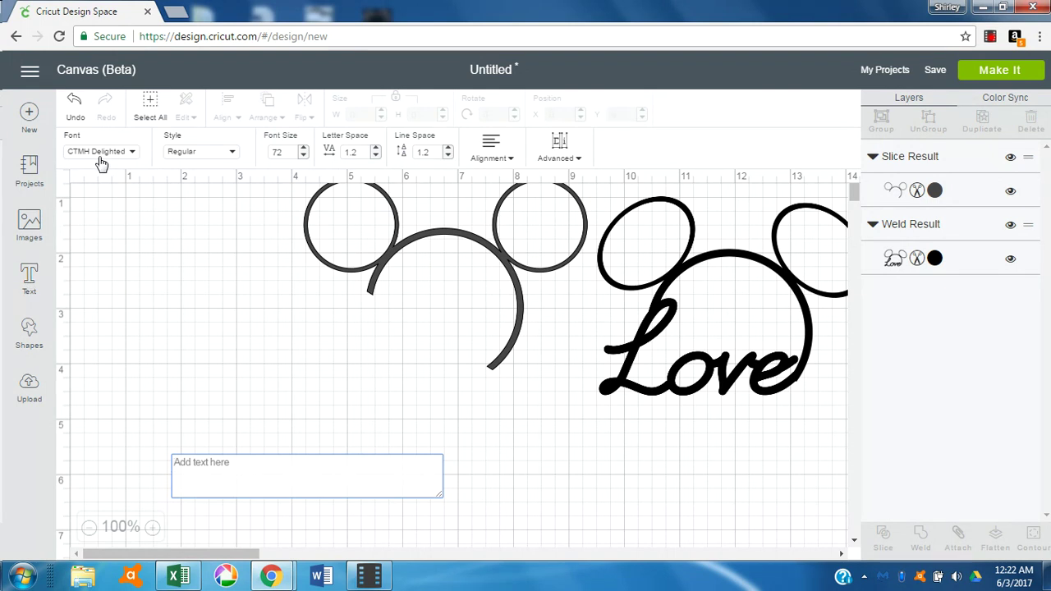
{"action": "left_click", "coordinate": [133, 154]}
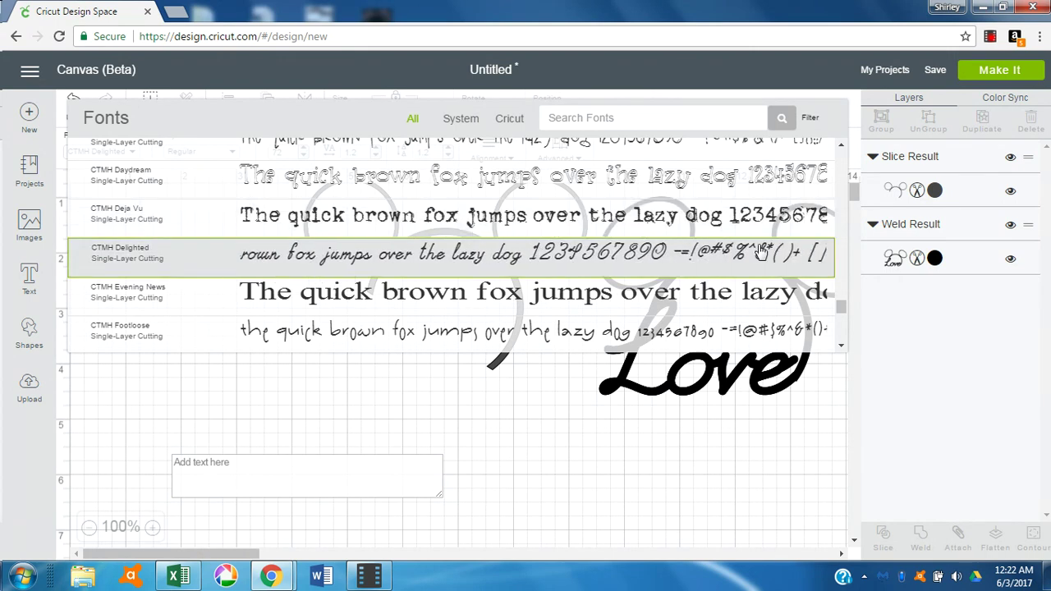
{"action": "scroll", "coordinate": [839, 345], "scroll_direction": "down", "scroll_amount": 3}
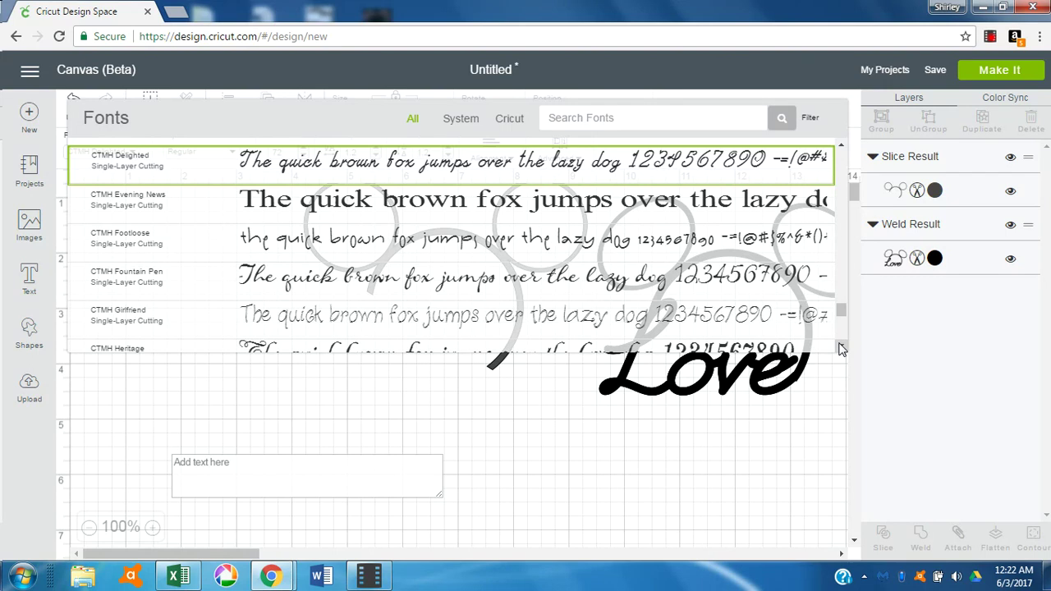
{"action": "scroll", "coordinate": [839, 349], "scroll_direction": "down", "scroll_amount": 2}
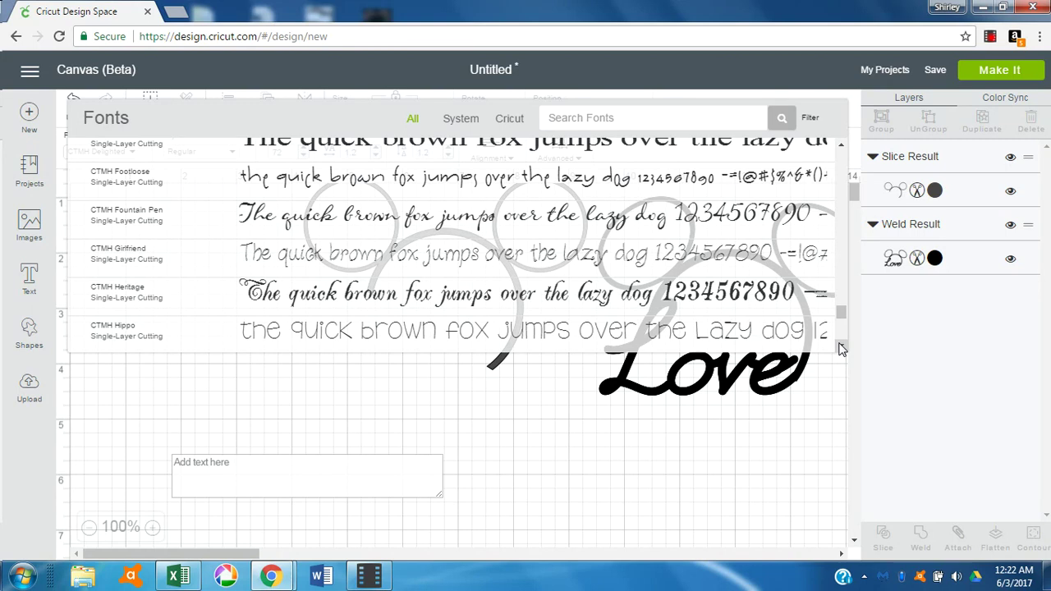
{"action": "scroll", "coordinate": [841, 349], "scroll_direction": "down", "scroll_amount": 6}
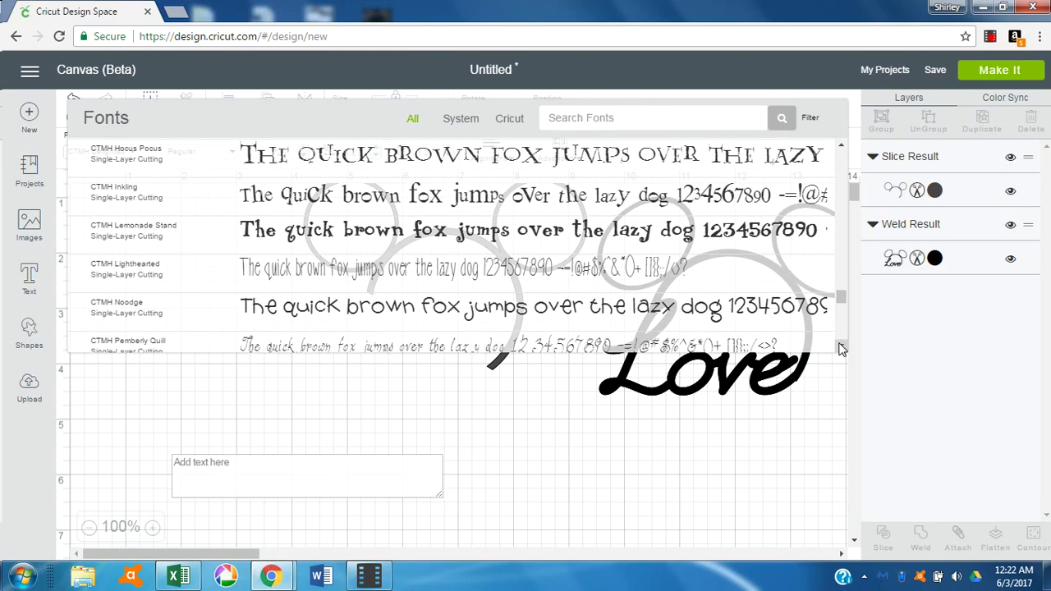
{"action": "scroll", "coordinate": [841, 349], "scroll_direction": "down", "scroll_amount": 3}
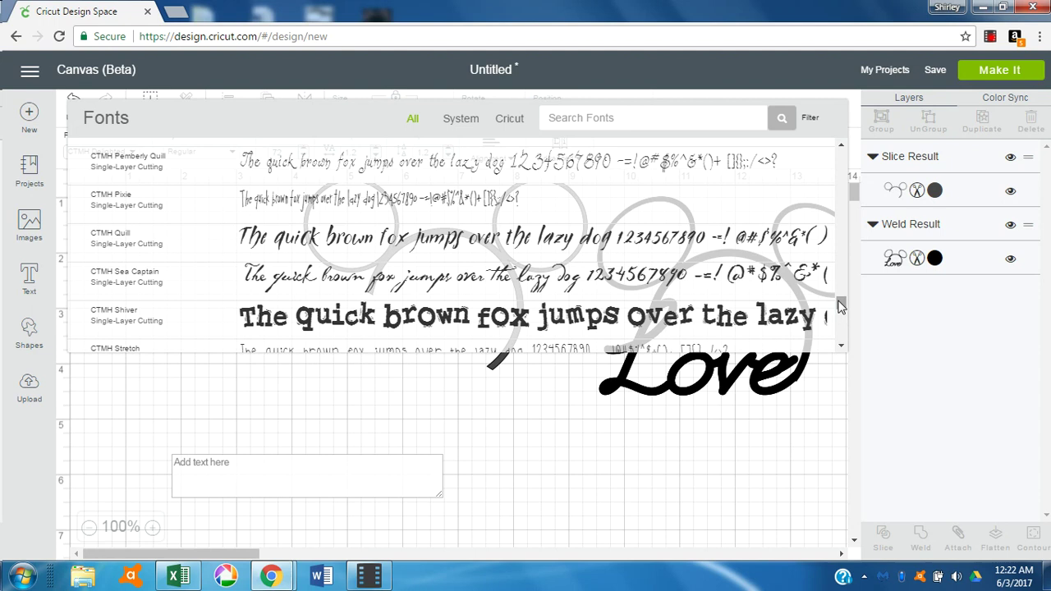
{"action": "scroll", "coordinate": [839, 312], "scroll_direction": "down", "scroll_amount": 5}
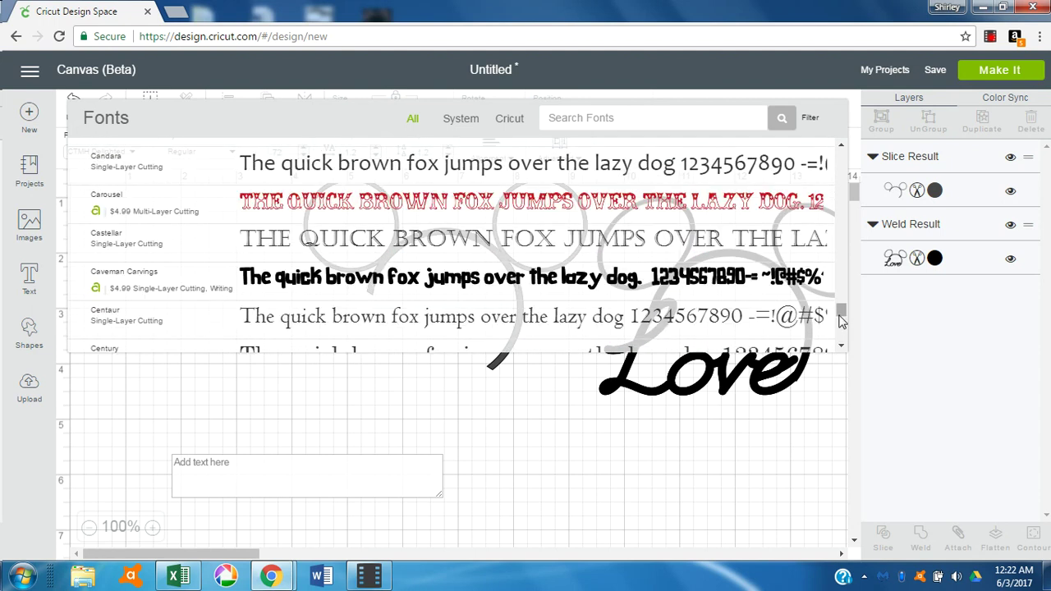
{"action": "left_click_drag", "start_coordinate": [839, 312], "coordinate": [839, 324]}
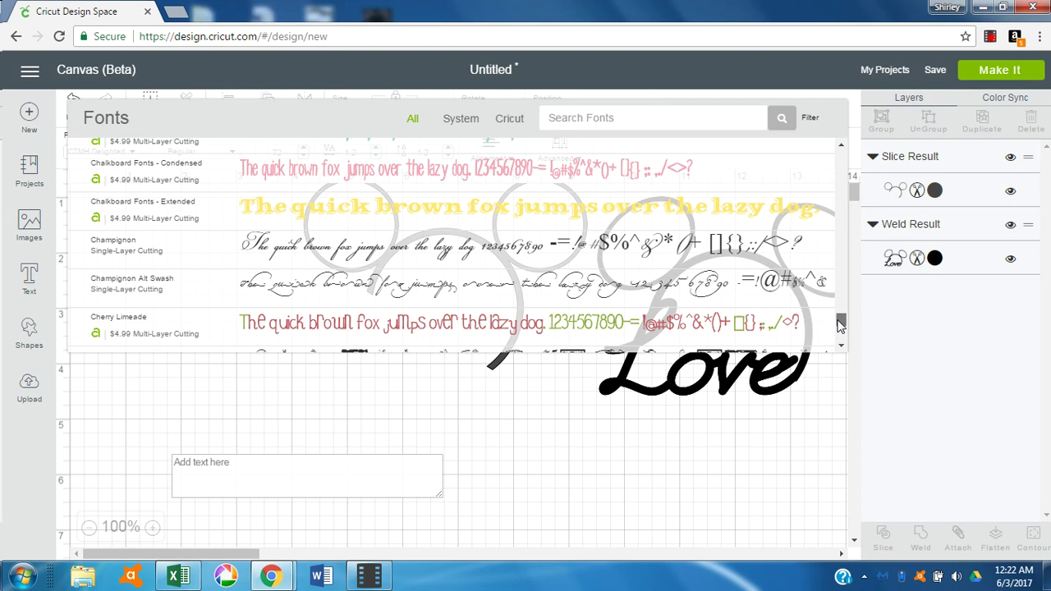
{"action": "left_click_drag", "start_coordinate": [839, 325], "coordinate": [839, 339]}
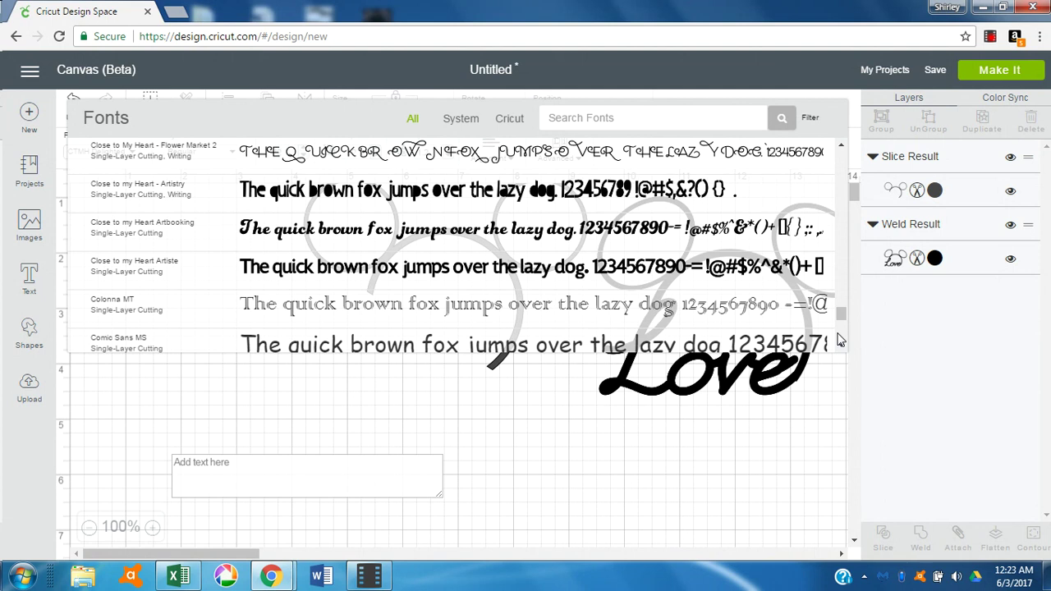
{"action": "left_click", "coordinate": [467, 225]}
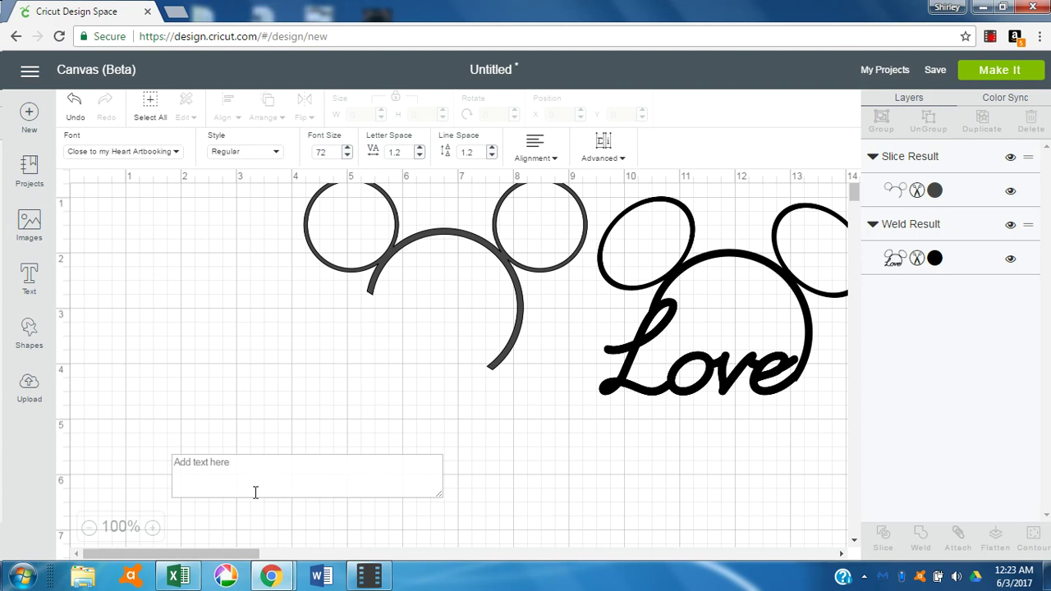
Type 'Love' in the text box and move the text up on the canvas.
{"action": "left_click", "coordinate": [231, 463]}
{"action": "type", "text": "Love"}
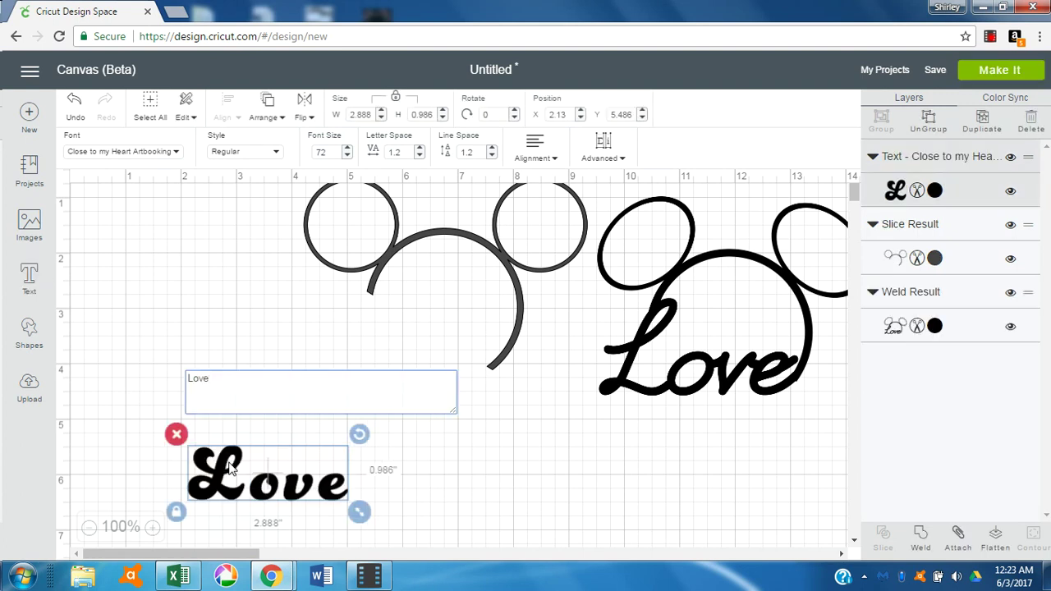
{"action": "left_click", "coordinate": [419, 494]}
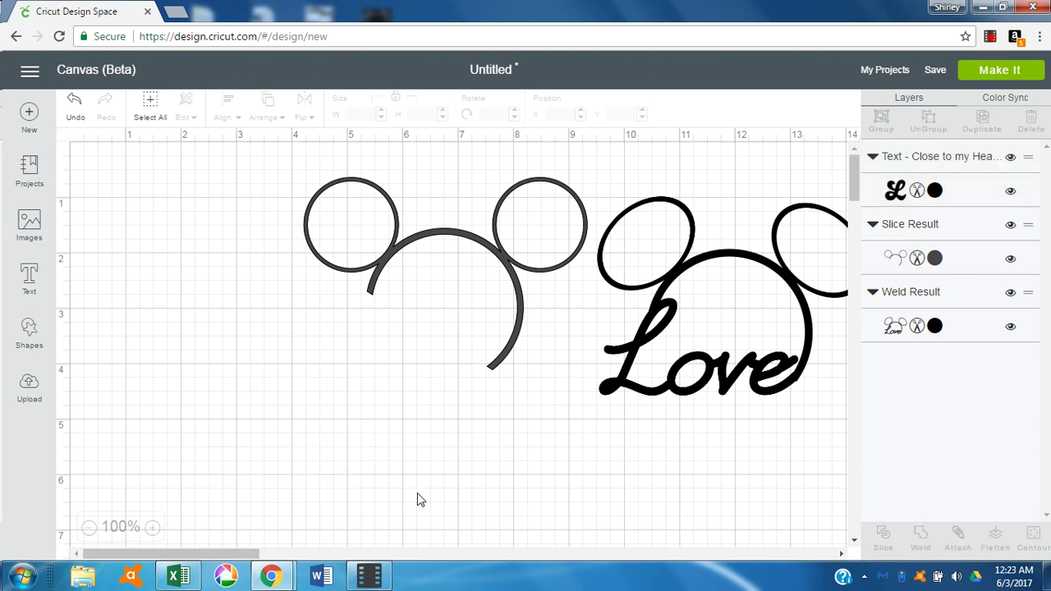
{"action": "left_click", "coordinate": [315, 490]}
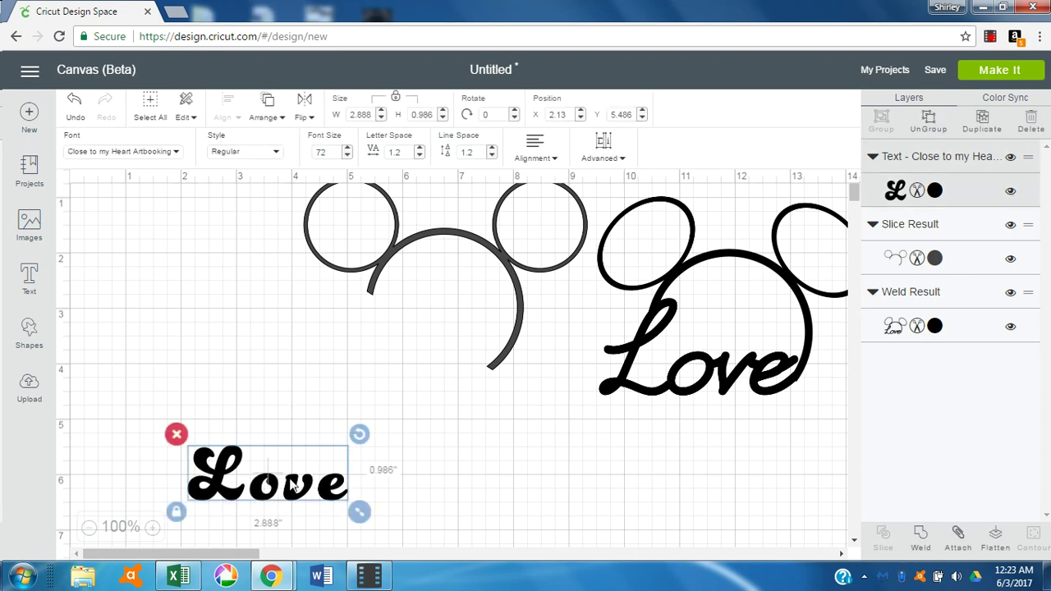
{"action": "left_click_drag", "start_coordinate": [297, 485], "coordinate": [293, 386]}
{"action": "double_click", "coordinate": [294, 386]}
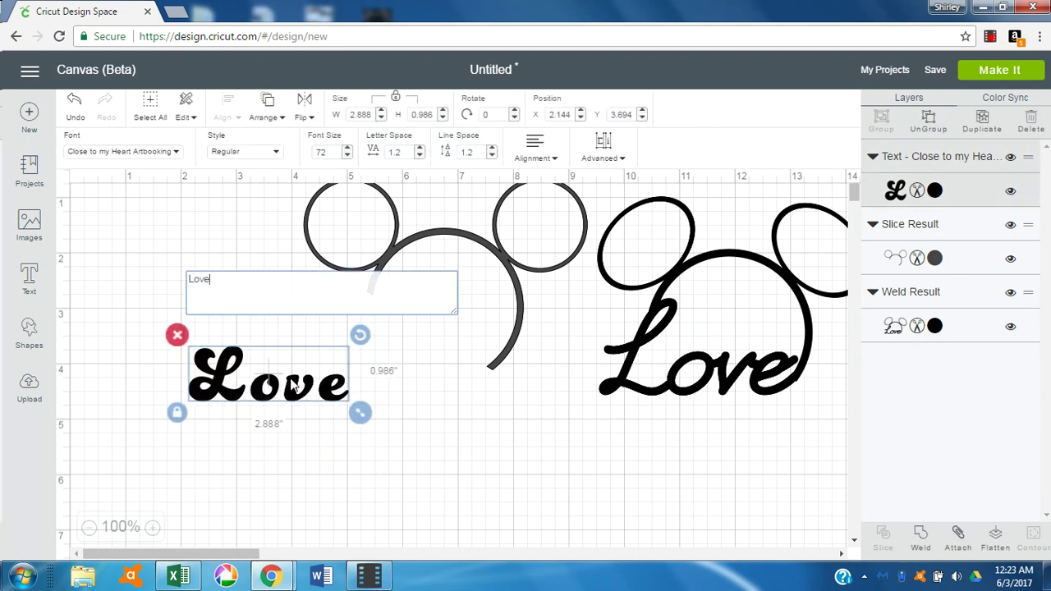
Lower the letter spacing of 'Love' to -0.3, making it 2.483 × 0.986.
{"action": "left_click", "coordinate": [419, 157]}
{"action": "left_click", "coordinate": [418, 157]}
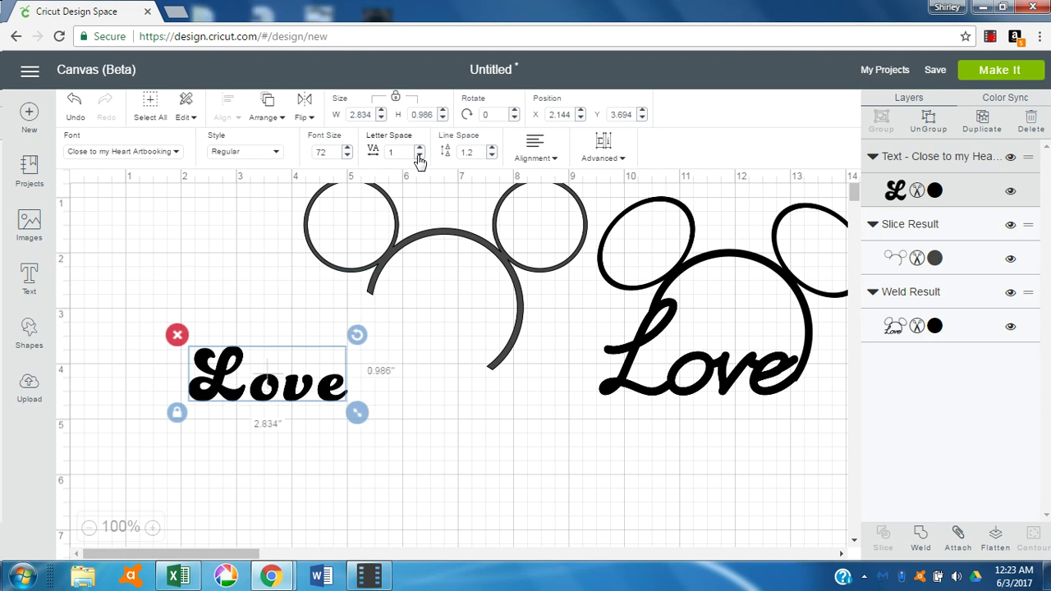
{"action": "left_click", "coordinate": [419, 157]}
{"action": "left_click", "coordinate": [419, 157]}
{"action": "left_click", "coordinate": [419, 157]}
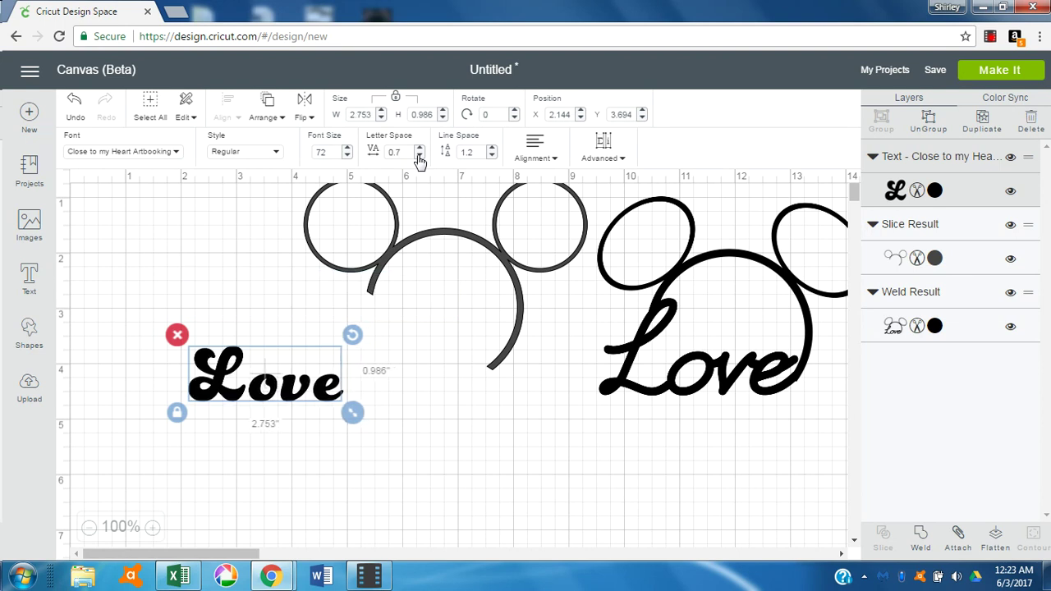
{"action": "left_click", "coordinate": [418, 157]}
{"action": "left_click", "coordinate": [418, 157]}
{"action": "left_click", "coordinate": [419, 157]}
{"action": "left_click", "coordinate": [419, 157]}
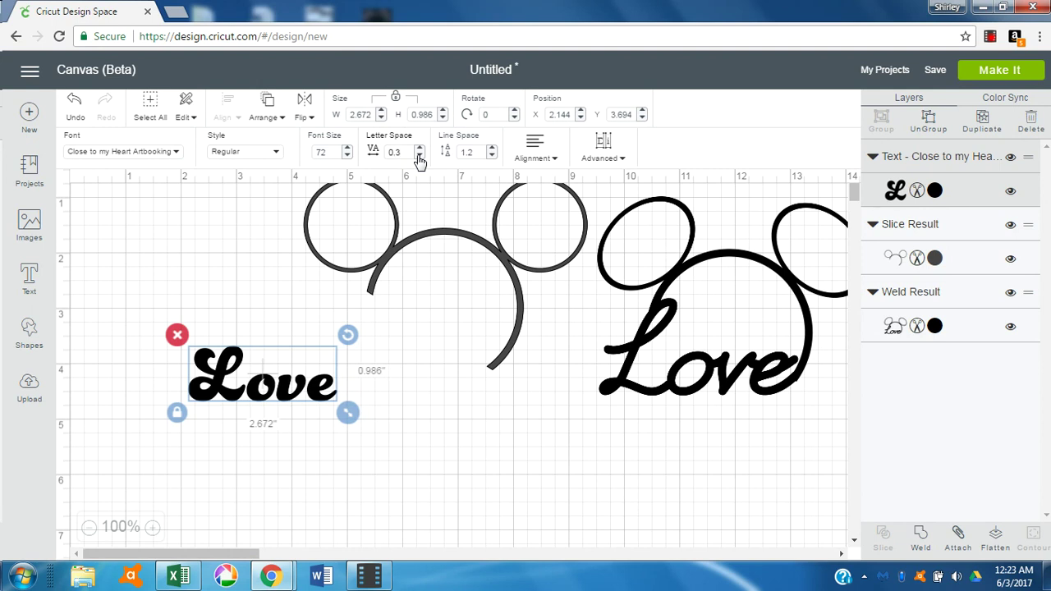
{"action": "left_click", "coordinate": [418, 157]}
{"action": "left_click", "coordinate": [419, 157]}
{"action": "left_click", "coordinate": [419, 157]}
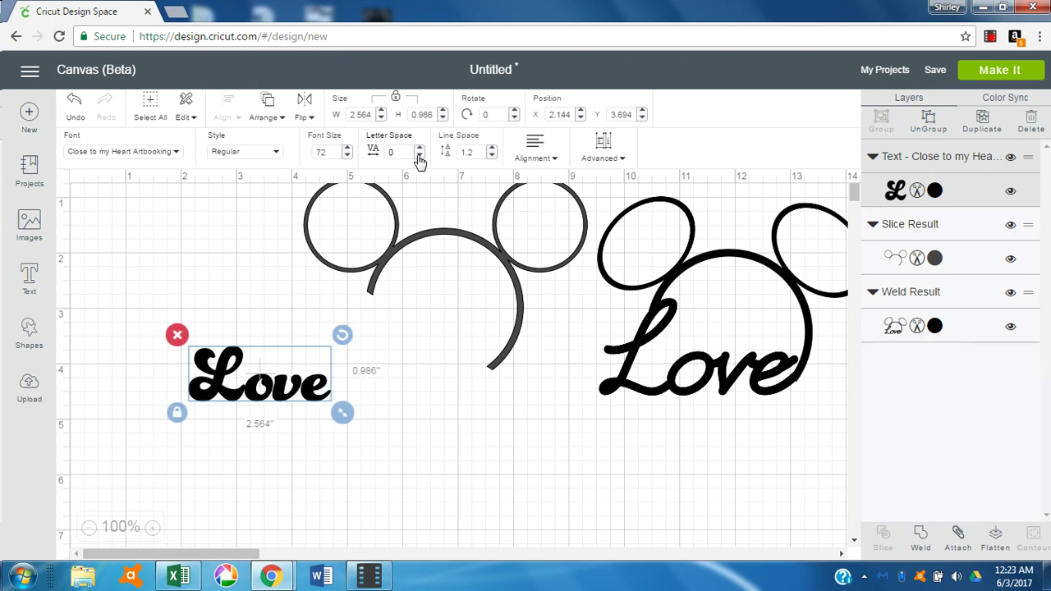
{"action": "left_click", "coordinate": [419, 157]}
{"action": "left_click", "coordinate": [419, 157]}
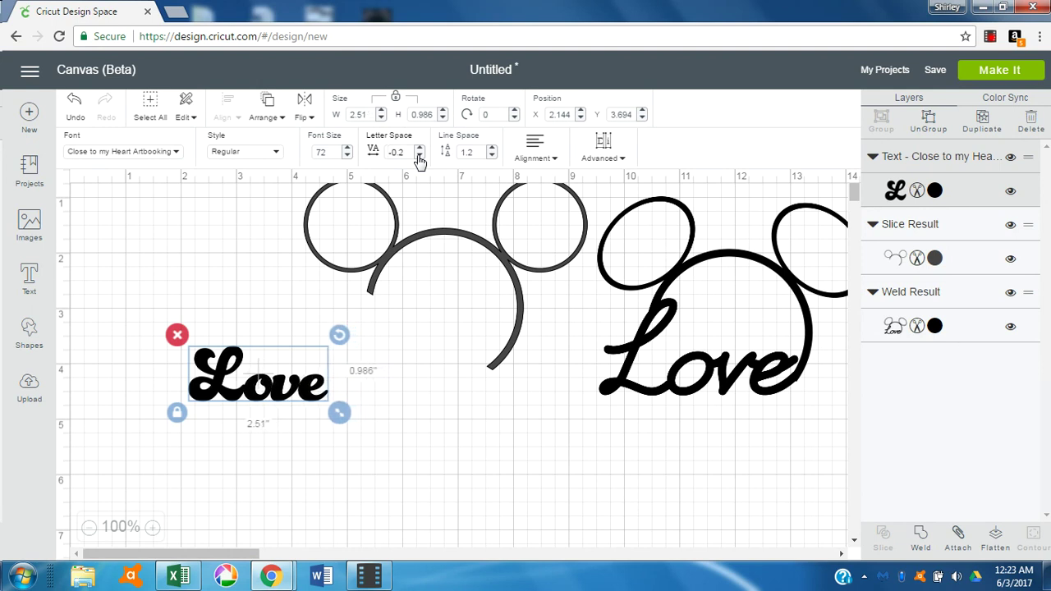
{"action": "left_click", "coordinate": [418, 157]}
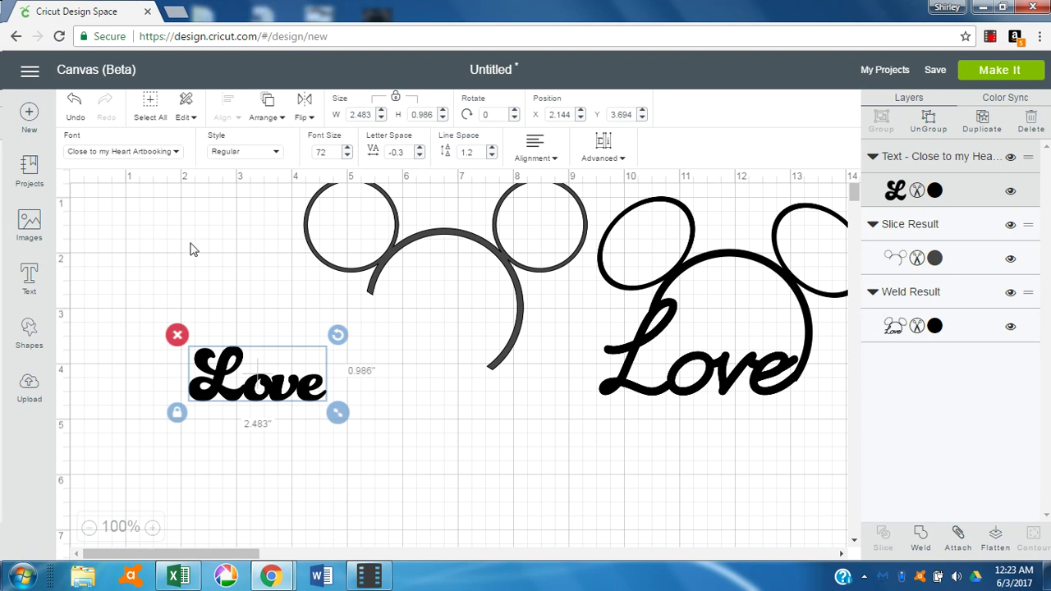
Weld 'Love', place it in the ear arc, tilt it 5.21°, and enlarge it to 3.411 × 1.544.
{"action": "left_click", "coordinate": [921, 536]}
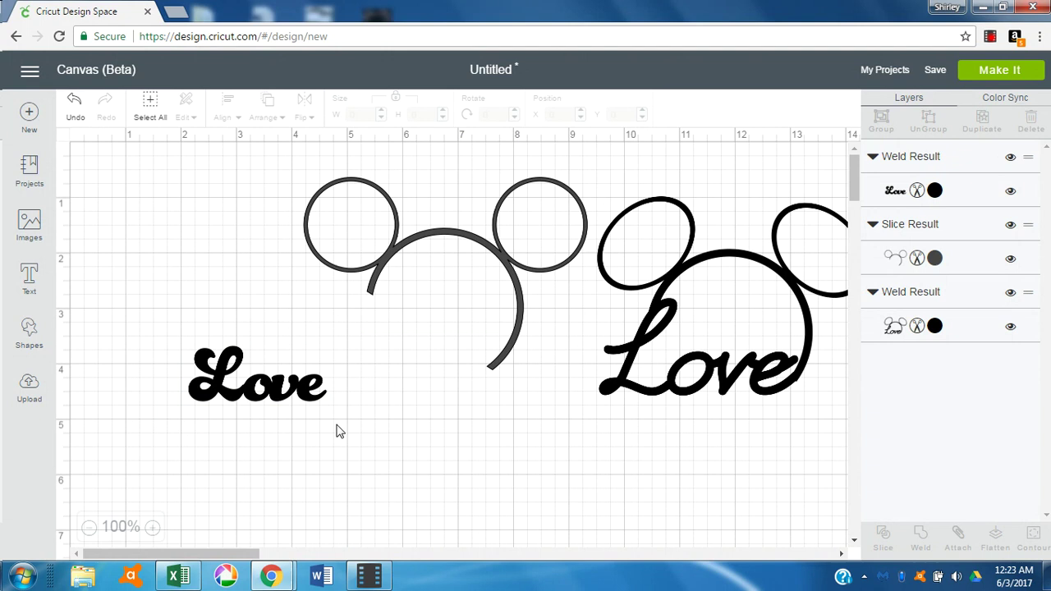
{"action": "left_click_drag", "start_coordinate": [312, 402], "coordinate": [520, 371]}
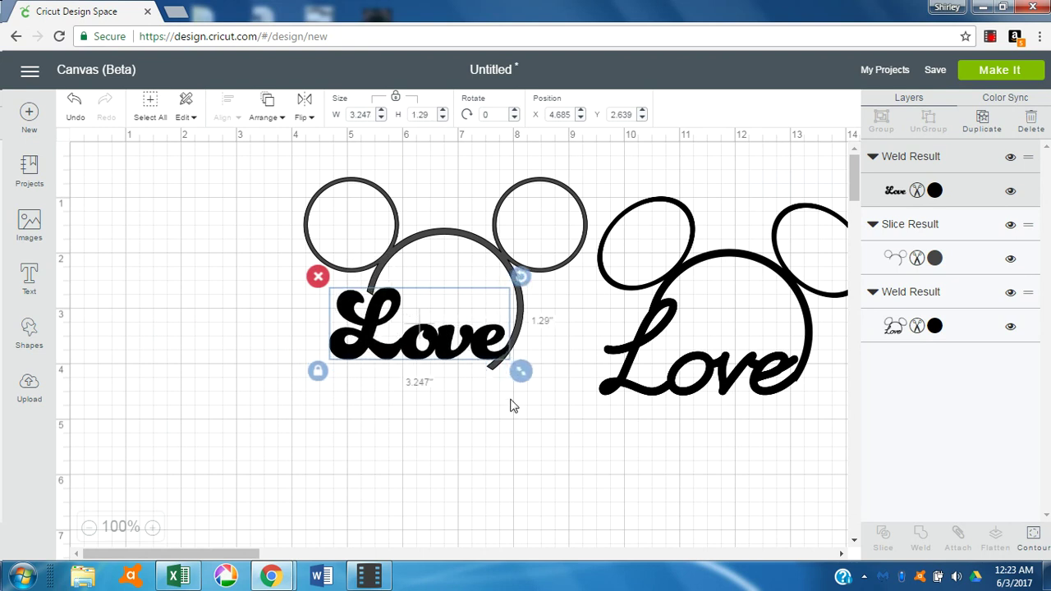
{"action": "mouse_move", "coordinate": [521, 277]}
{"action": "left_mouse_down"}
{"action": "mouse_move", "coordinate": [517, 247]}
{"action": "mouse_move", "coordinate": [518, 272]}
{"action": "left_mouse_up"}
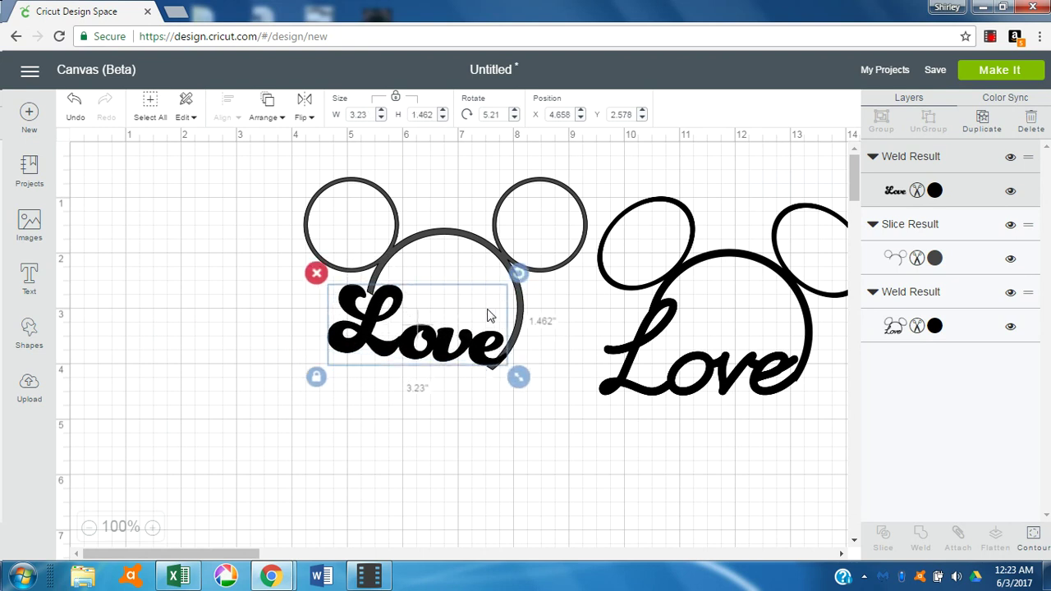
{"action": "left_click_drag", "start_coordinate": [473, 364], "coordinate": [512, 381]}
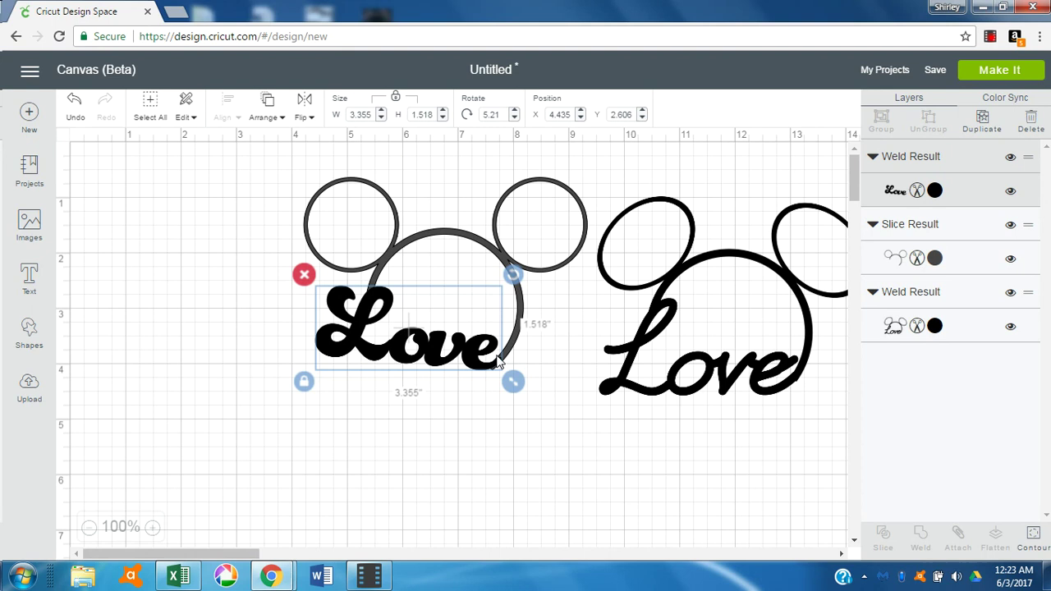
{"action": "left_click_drag", "start_coordinate": [508, 388], "coordinate": [509, 386]}
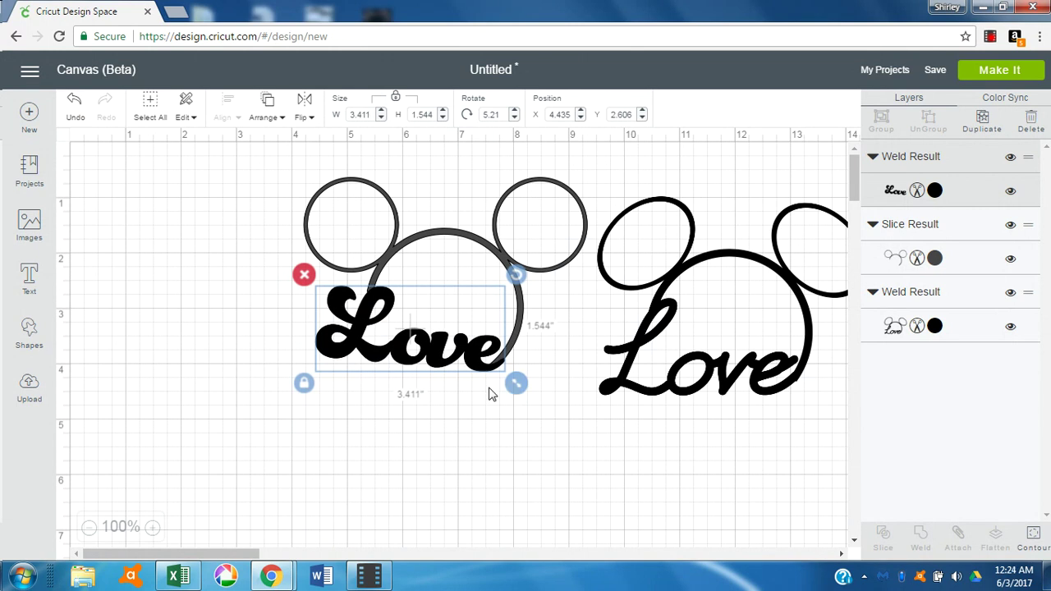
Weld 'Love' with the ears outline into one 5.111 × 3.503 shape and place it beside the black sample.
{"action": "left_click", "coordinate": [528, 188], "text": "shift"}
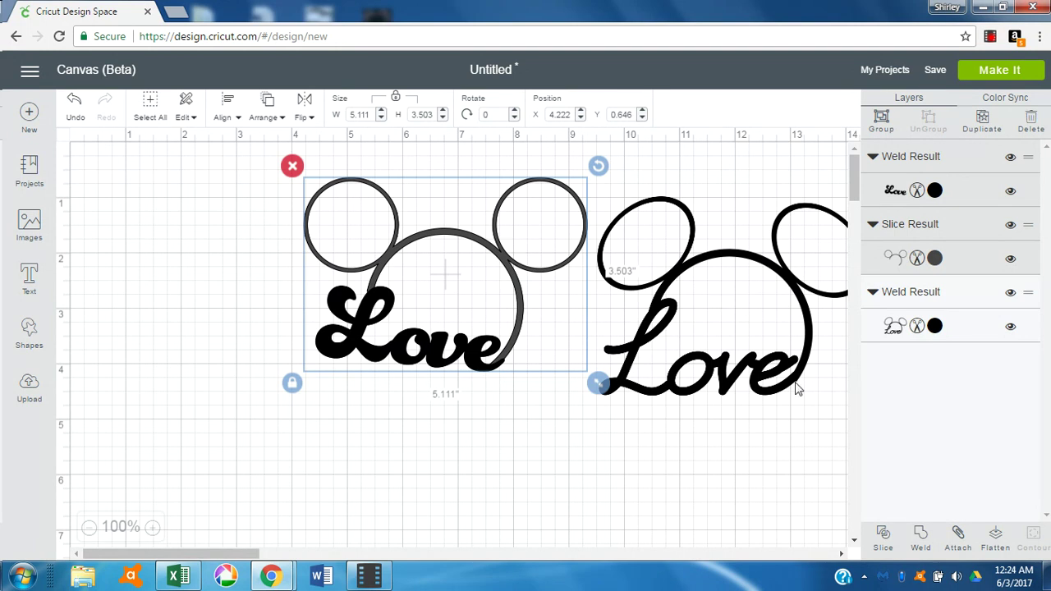
{"action": "left_click", "coordinate": [920, 534]}
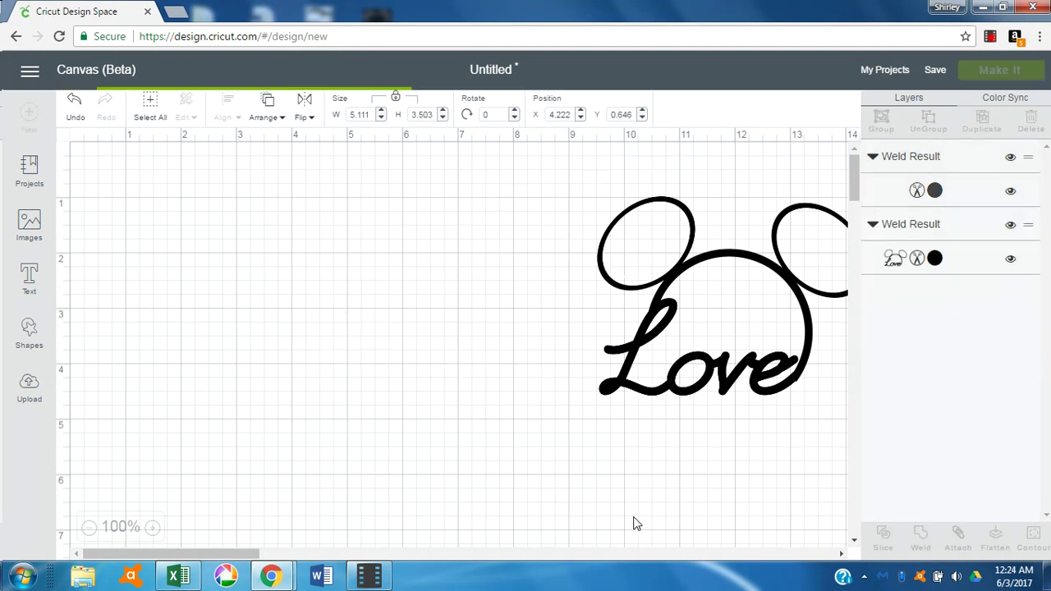
{"action": "left_click_drag", "start_coordinate": [523, 326], "coordinate": [421, 352]}
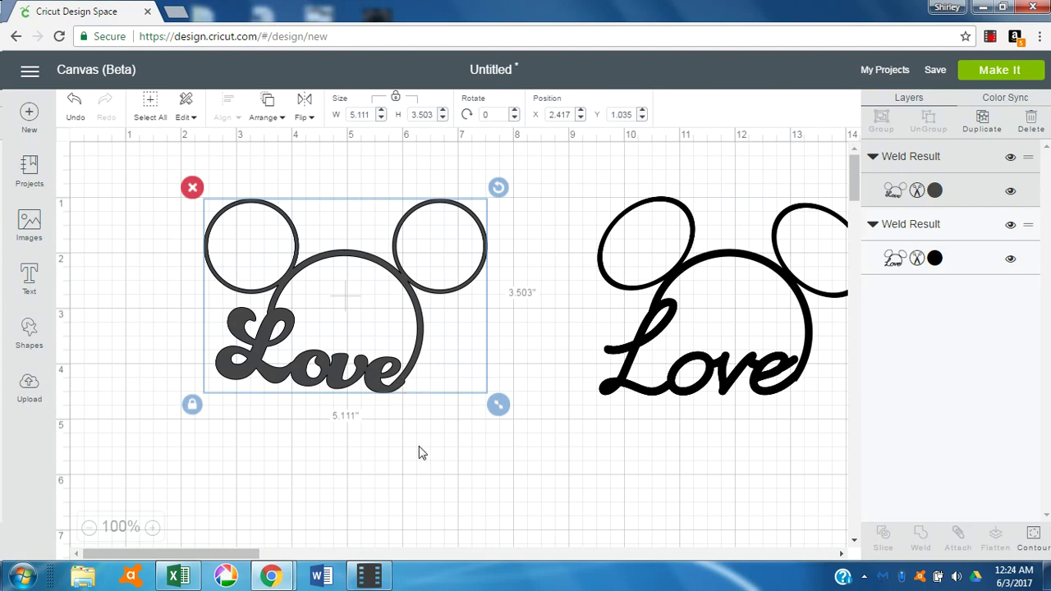
{"action": "left_click_drag", "start_coordinate": [780, 383], "coordinate": [691, 376]}
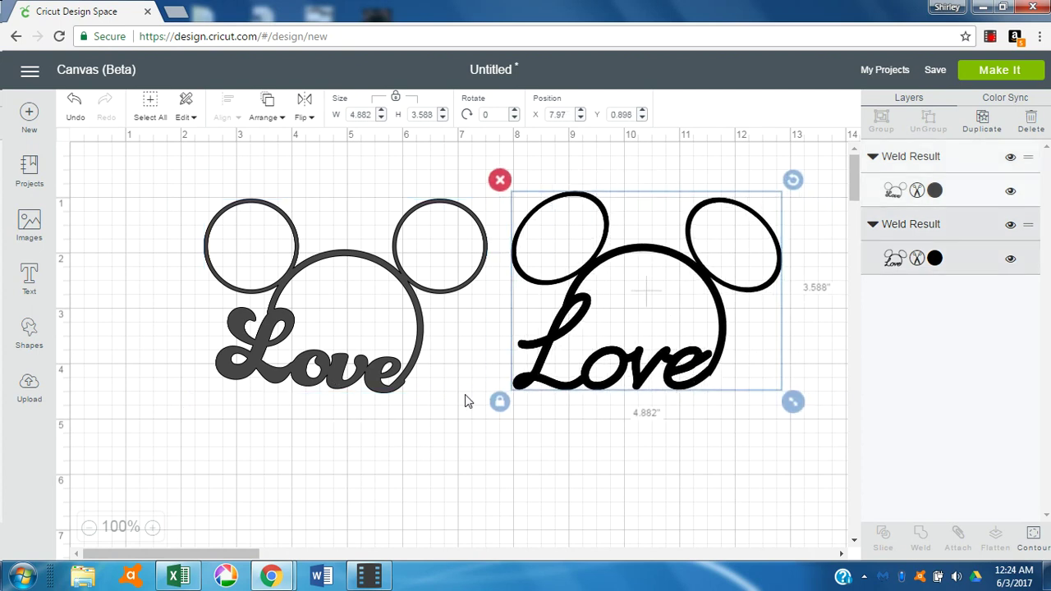